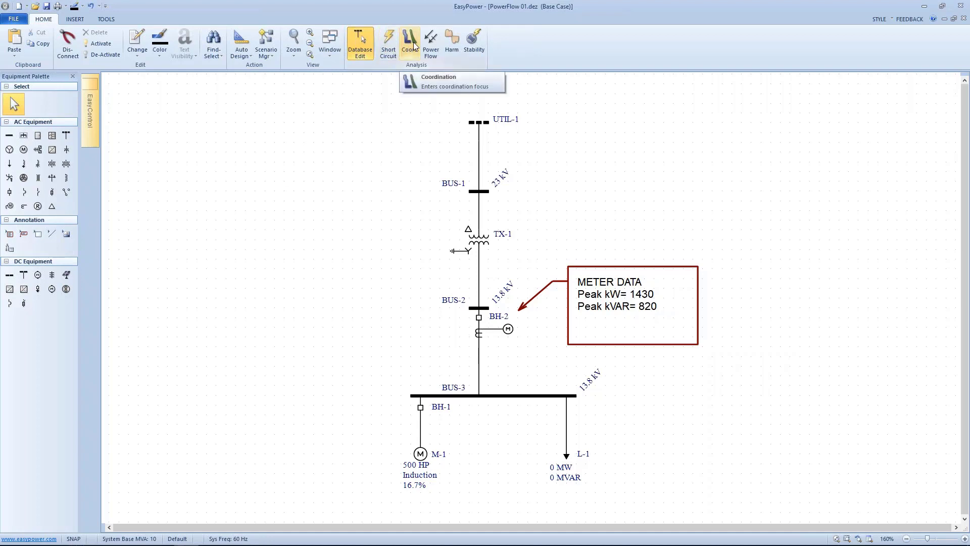
Step: Enter Power Flow focus and solve the power flow
left_click(430, 44)
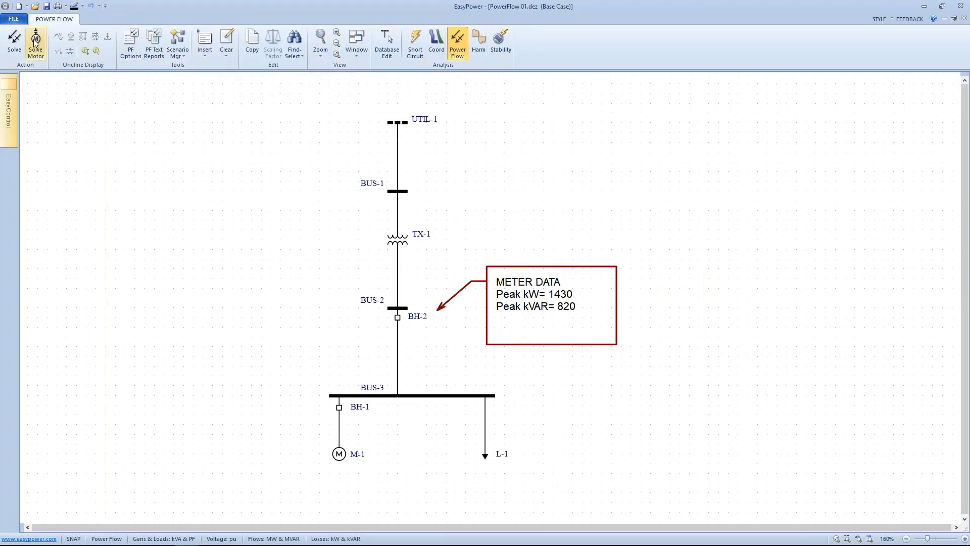
left_click(12, 44)
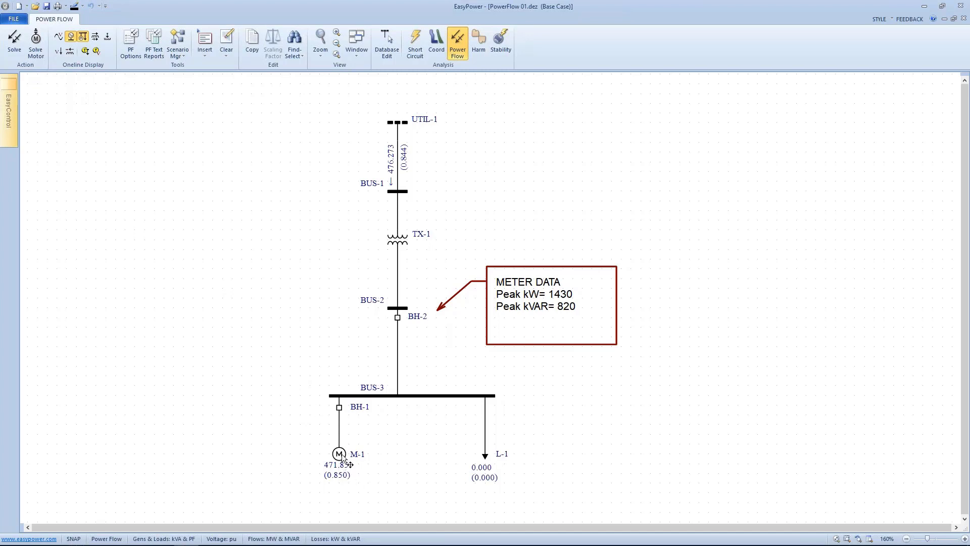
Step: Set the Generation & Loads display units to kW and kVAR in the power flow options
right_click(228, 217)
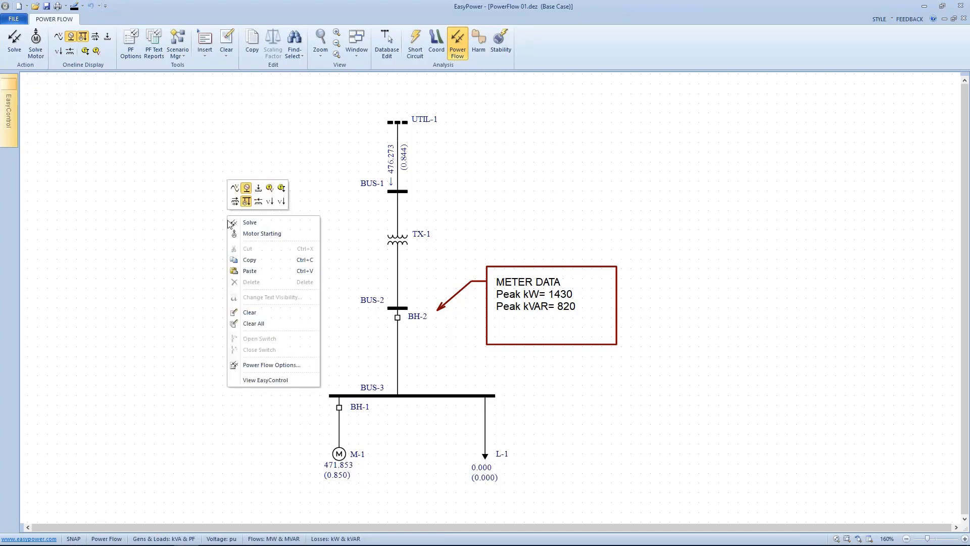
left_click(267, 365)
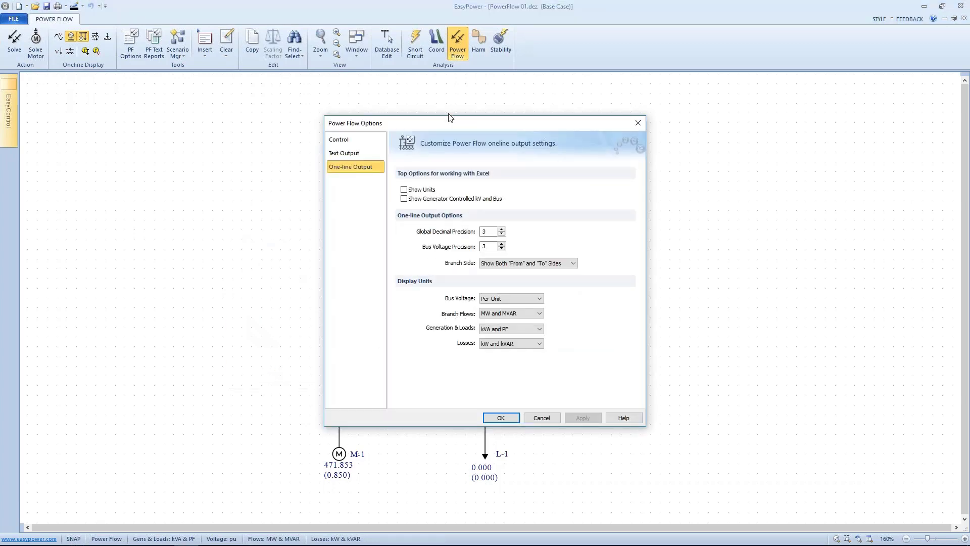
left_click_drag(450, 124, 200, 83)
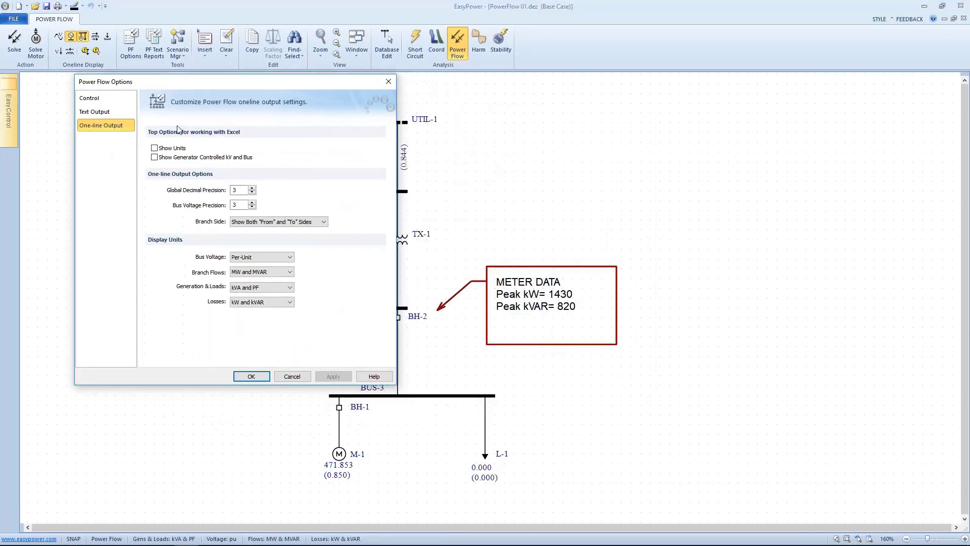
left_click(259, 290)
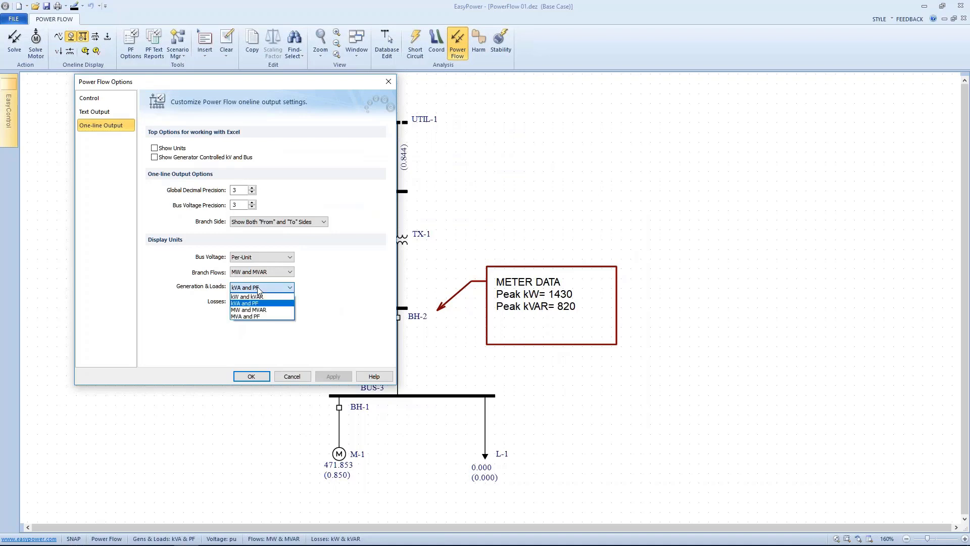
left_click(260, 297)
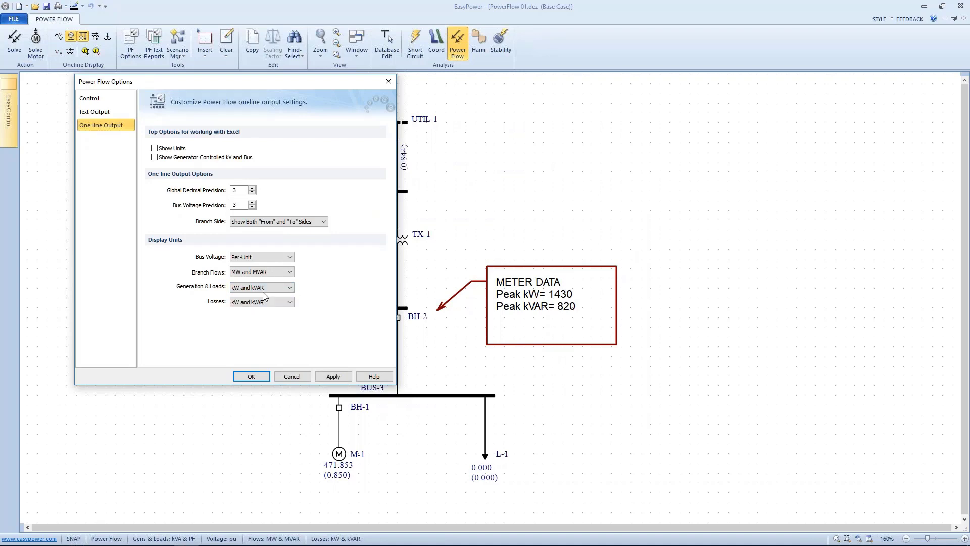
left_click(331, 376)
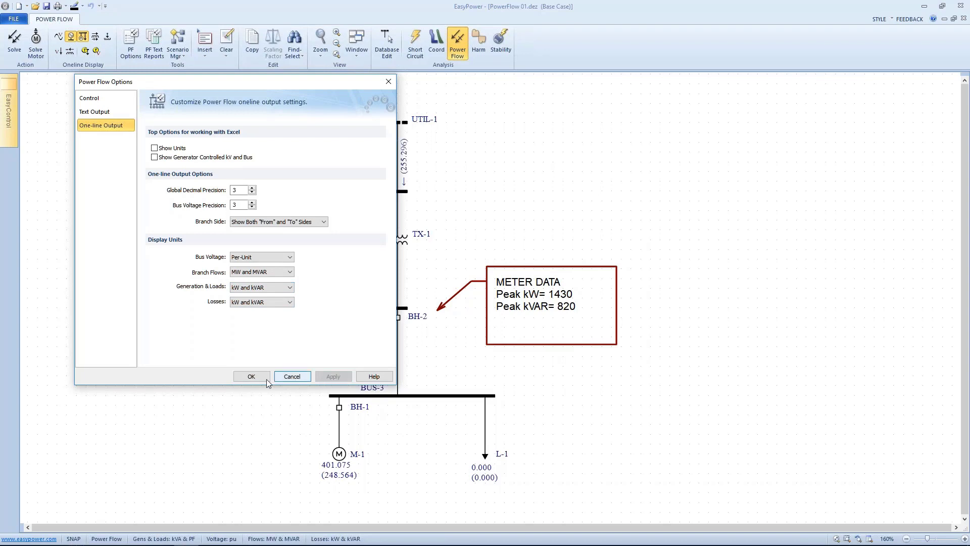
left_click(251, 377)
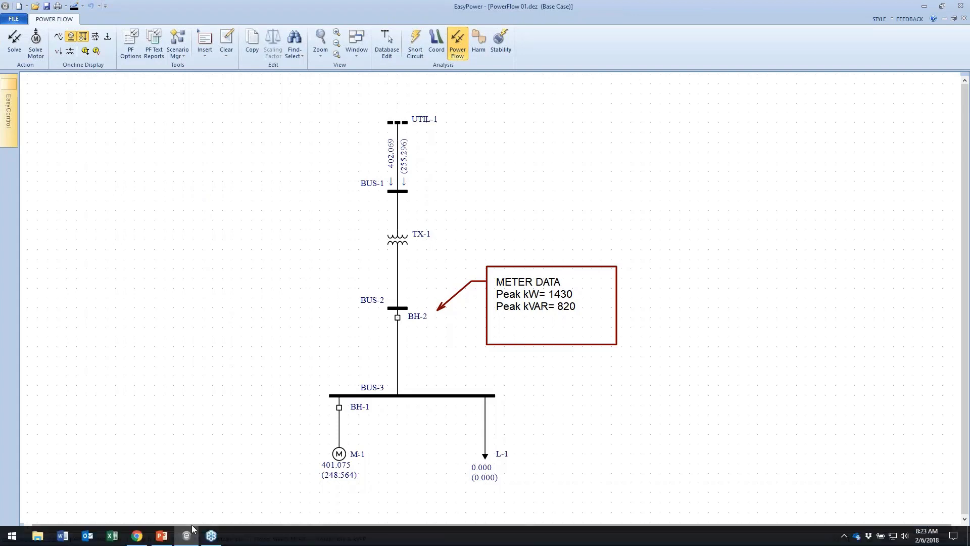
Step: Open the Calculator app and compute 1.43 minus 0.401
mouse_move(146, 544)
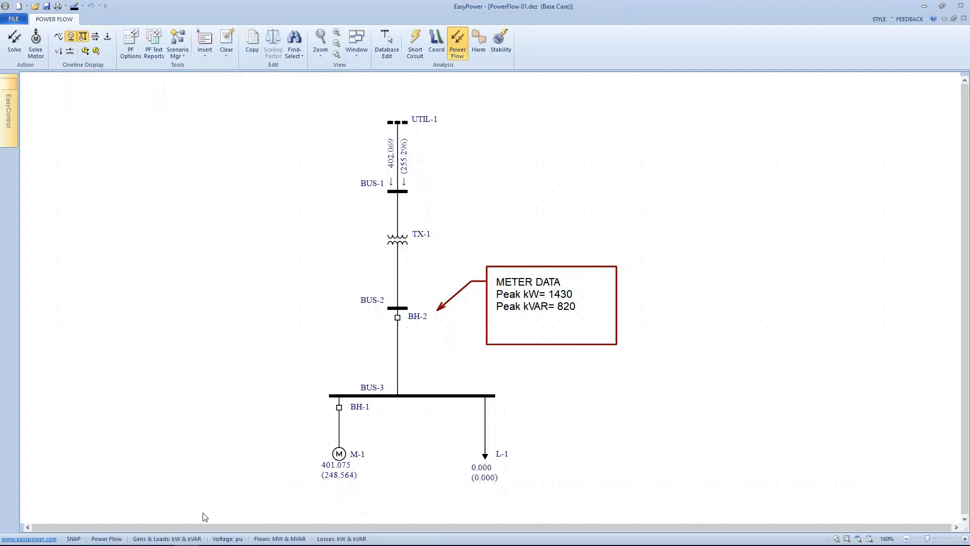
left_click(19, 534)
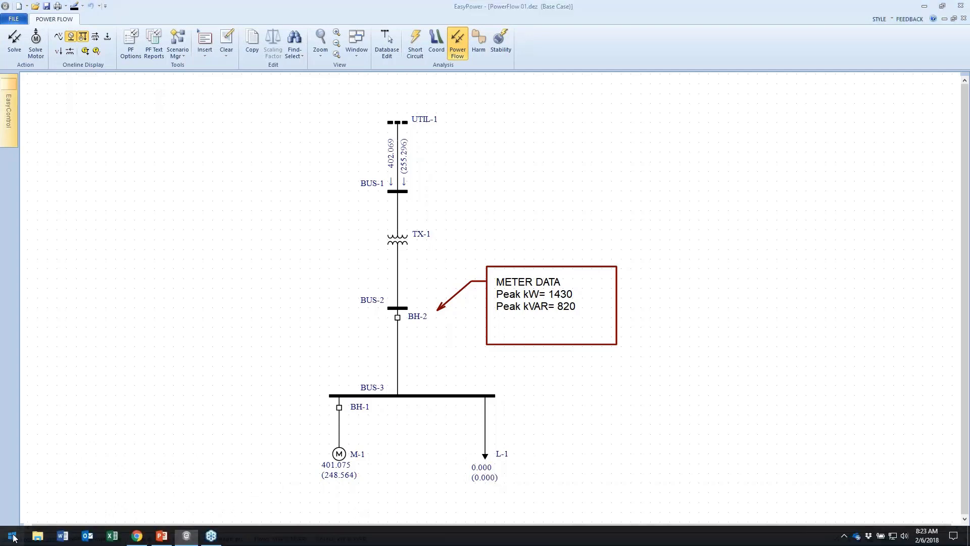
left_click(184, 505)
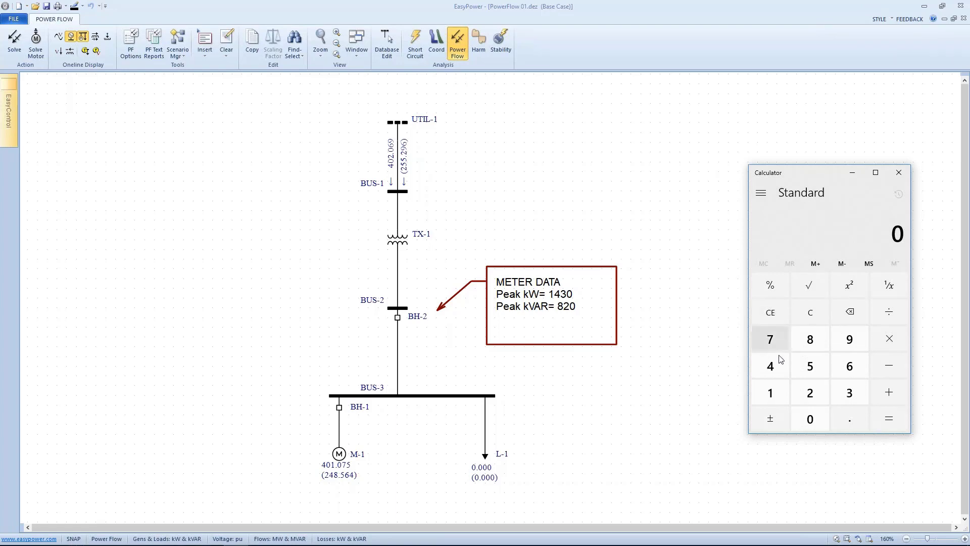
left_click(769, 385)
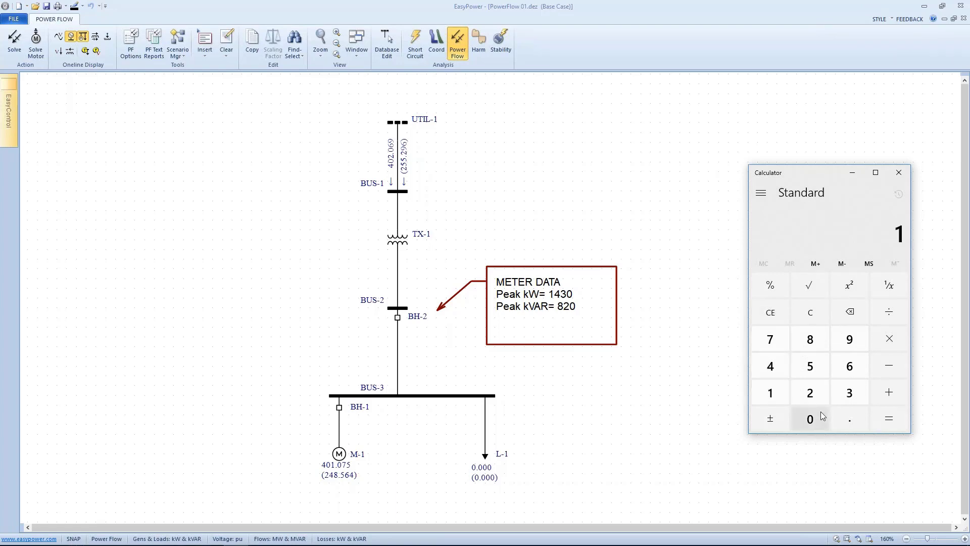
left_click(840, 419)
left_click(770, 366)
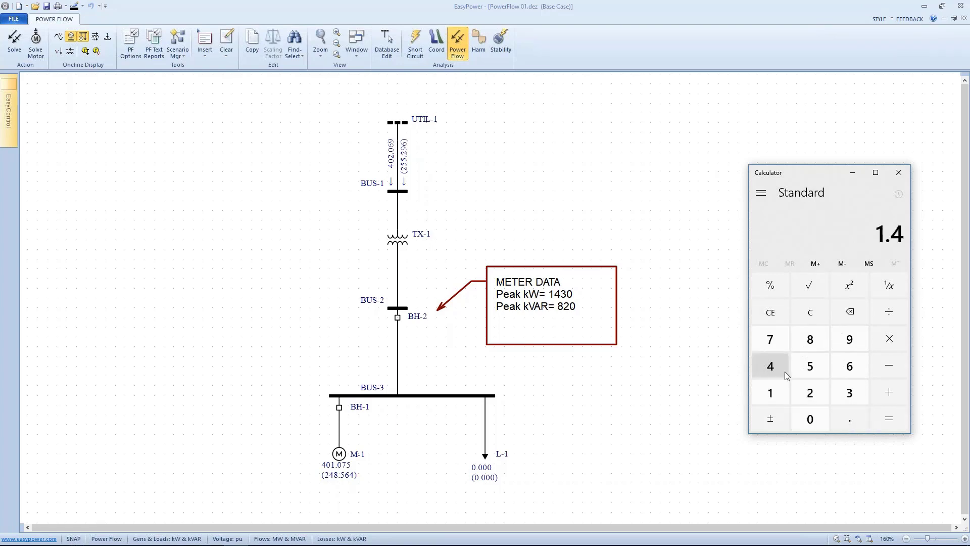
left_click(848, 392)
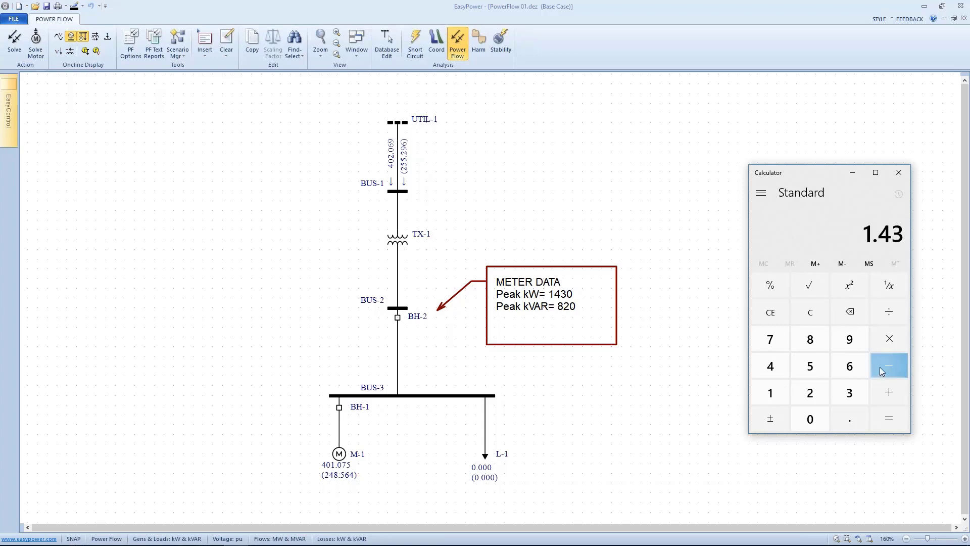
left_click(842, 410)
left_click(776, 365)
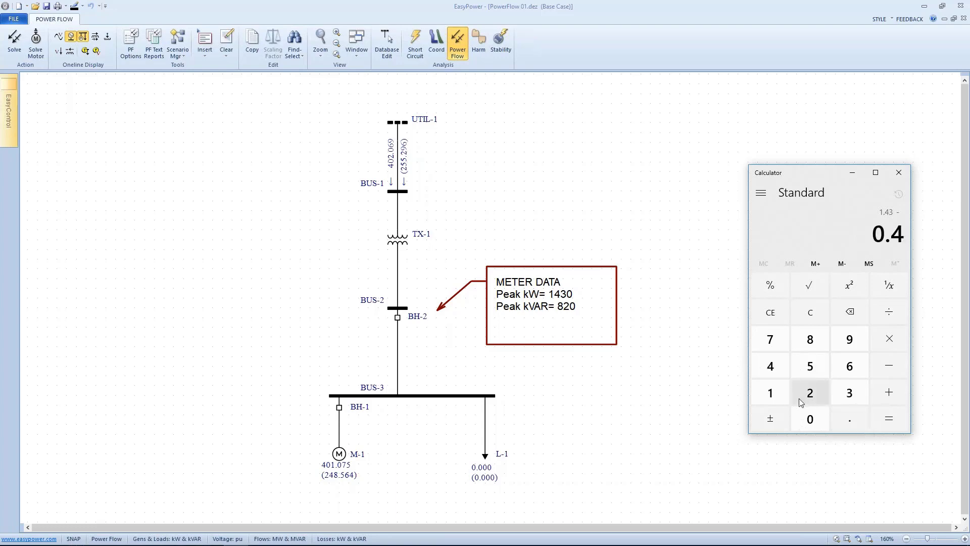
left_click(807, 416)
left_click(778, 398)
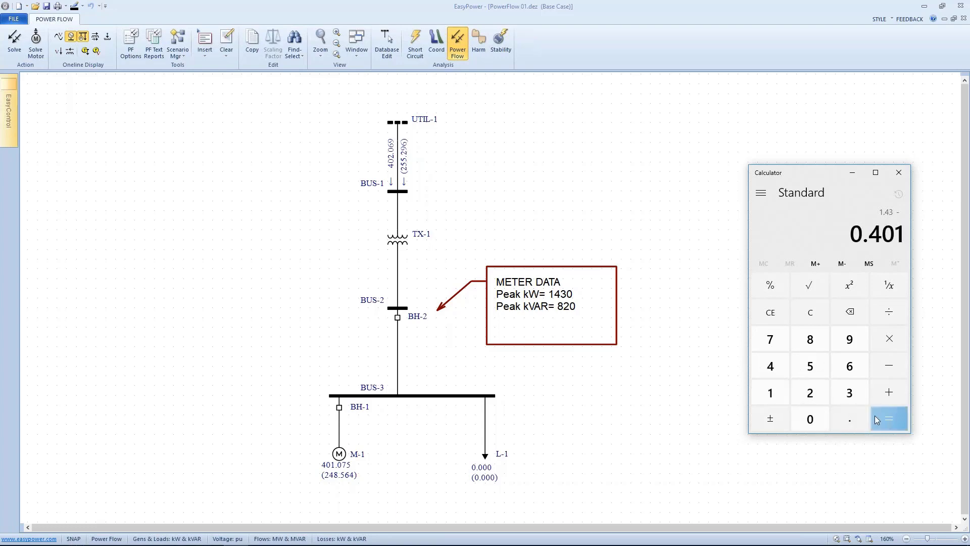
left_click(875, 415)
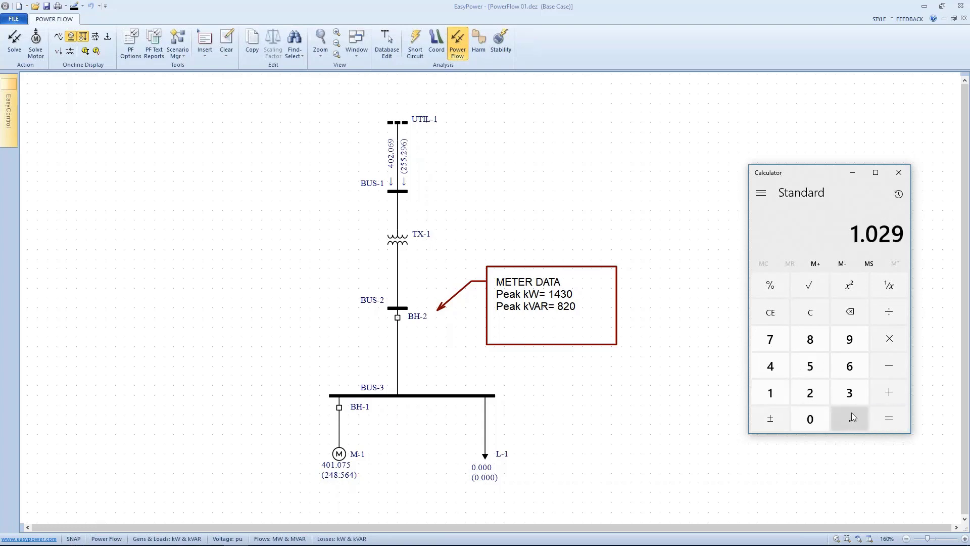
Step: Set load L-1's constant MVA real power to 1.09 MW in its temporary load data
double_click(483, 459)
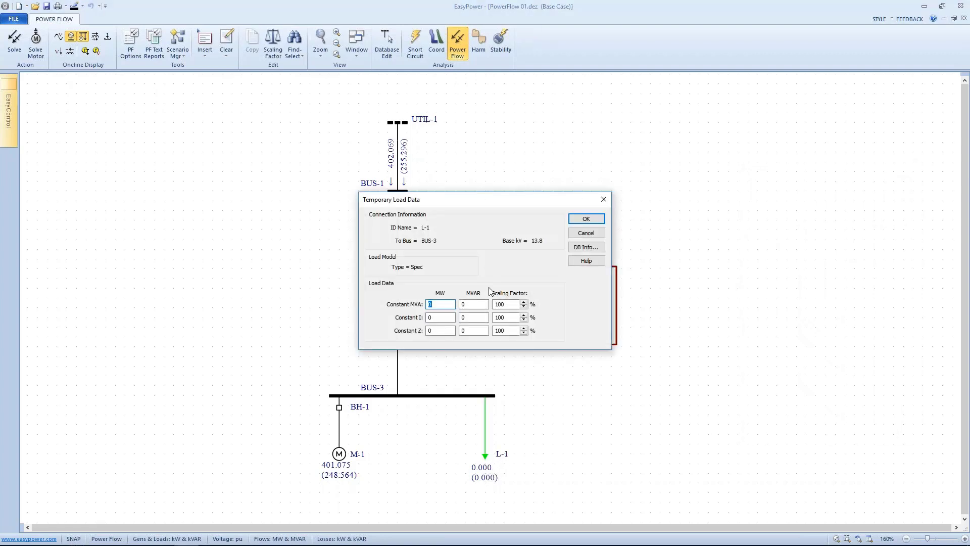
left_click_drag(478, 205, 335, 199)
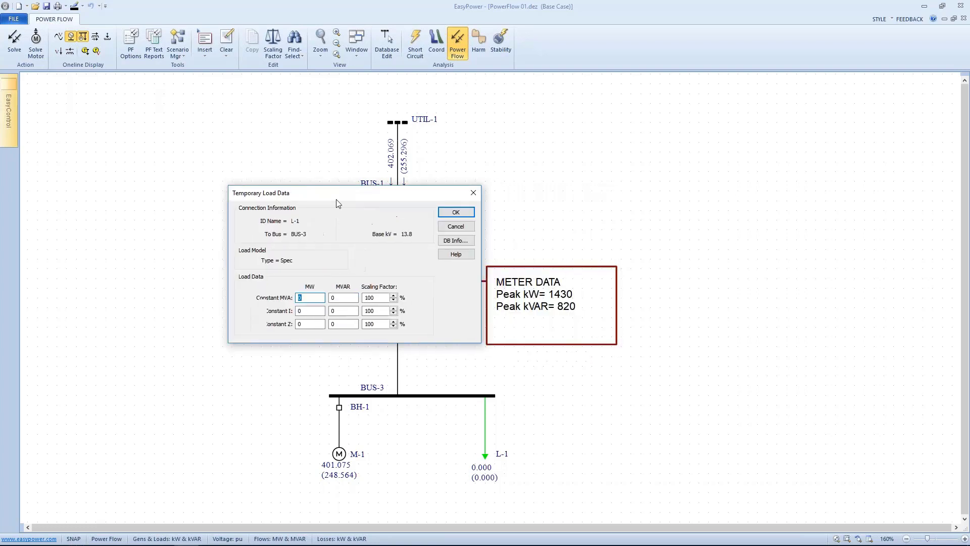
left_click(236, 535)
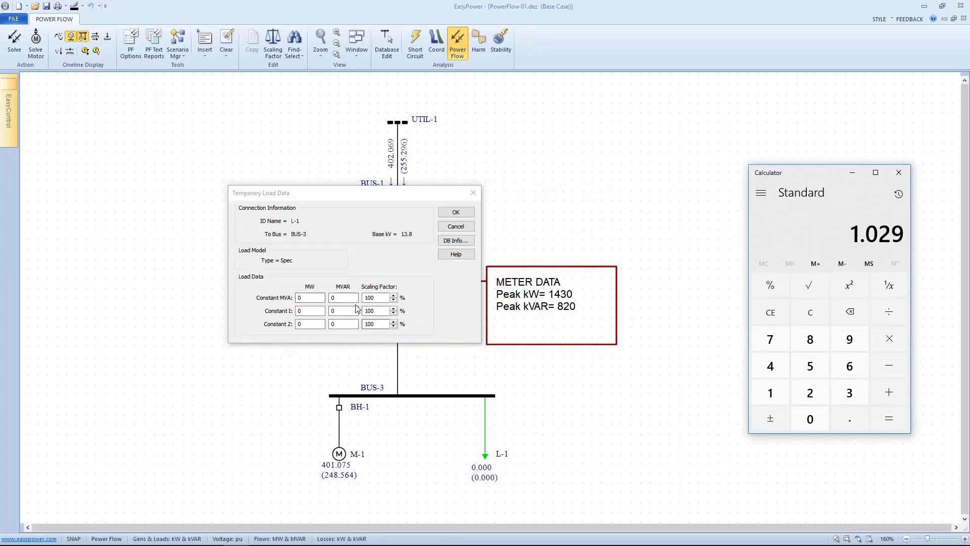
left_click(310, 297)
double_click(300, 298)
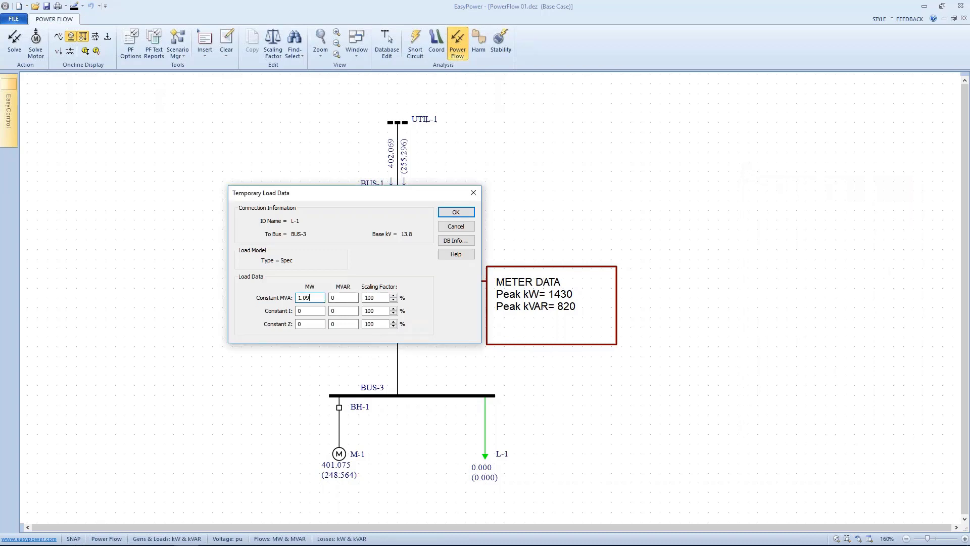
left_click(448, 214)
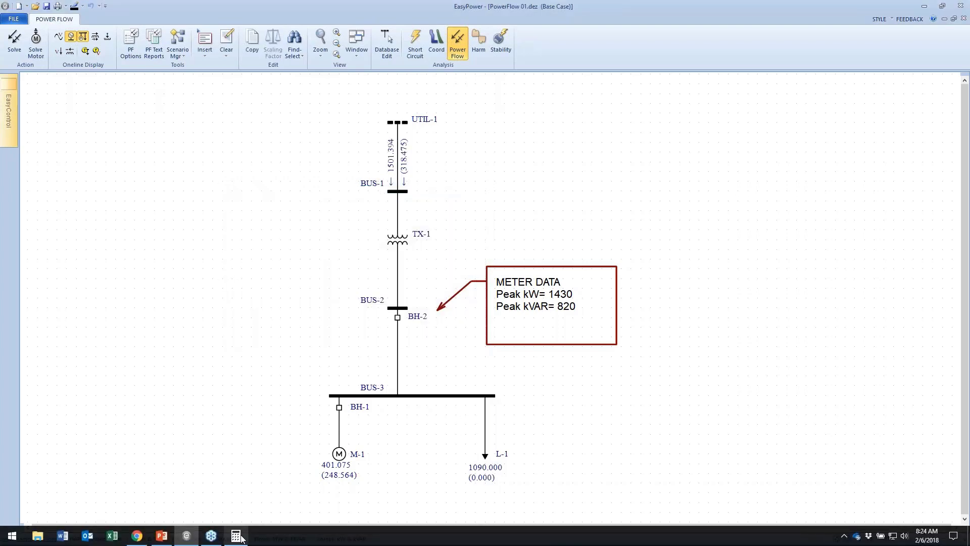
Step: Switch to Calculator, clear it, and compute 0.82 minus 0.248
left_click(236, 536)
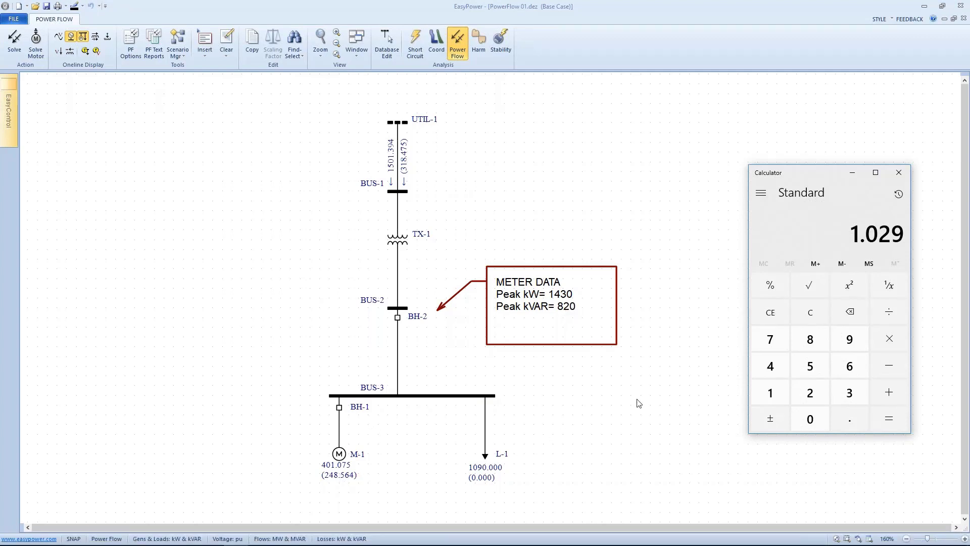
left_click(810, 313)
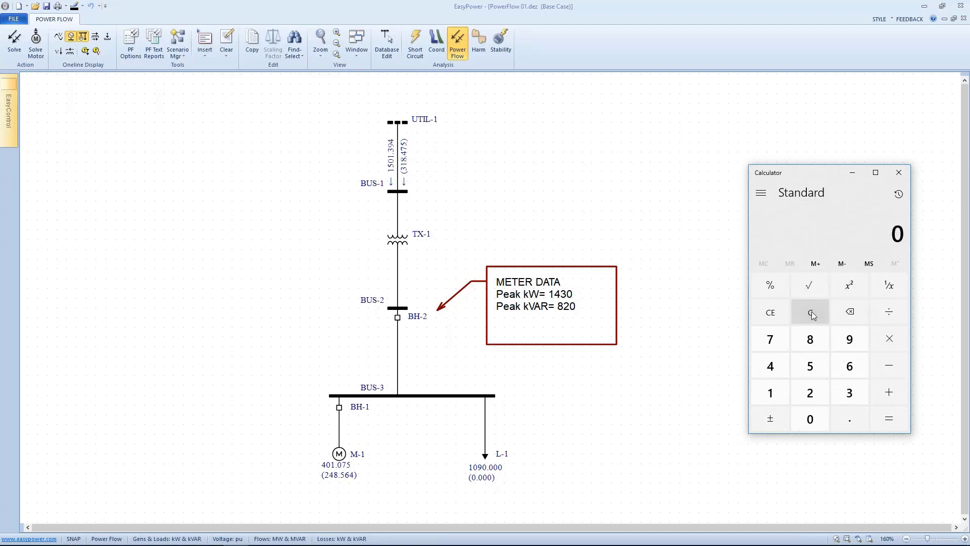
left_click(841, 418)
left_click(814, 348)
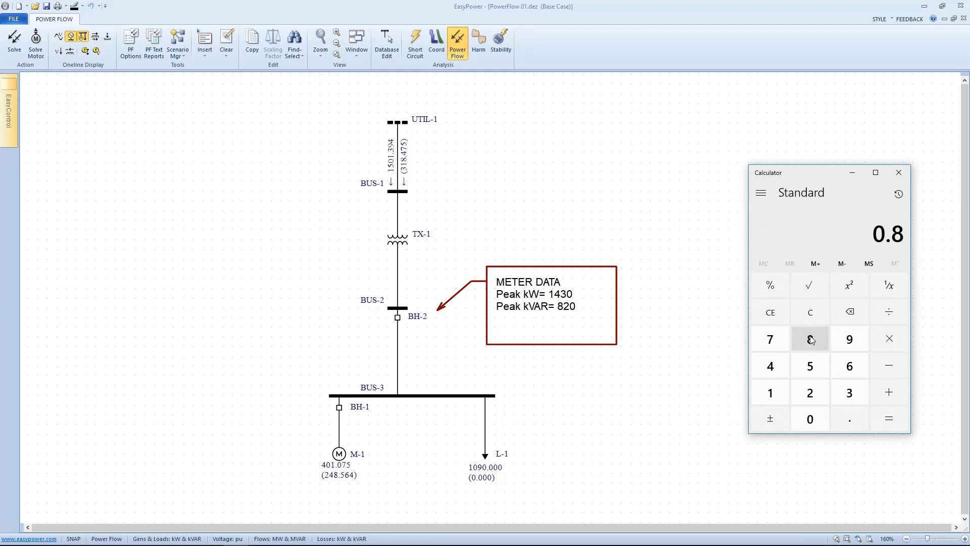
left_click(811, 389)
left_click(890, 361)
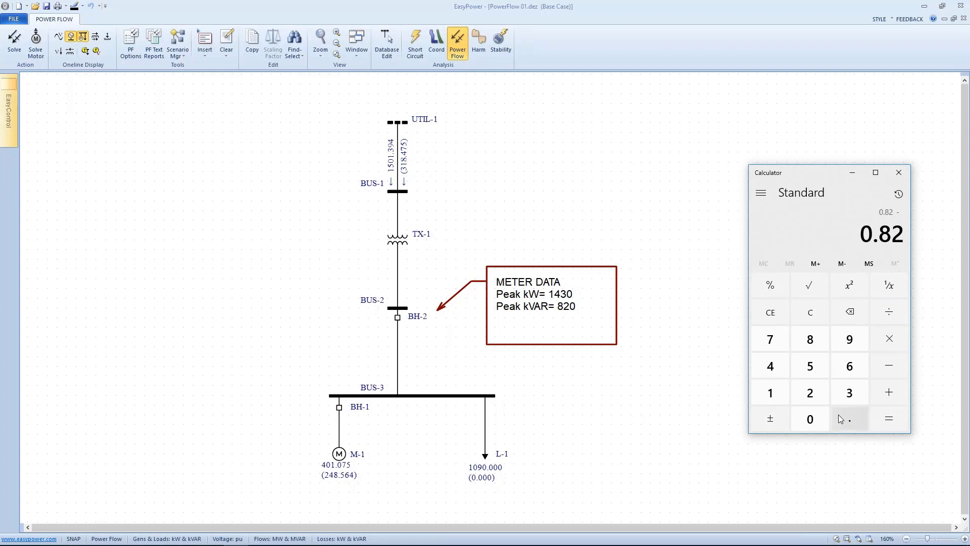
left_click(838, 419)
left_click(809, 393)
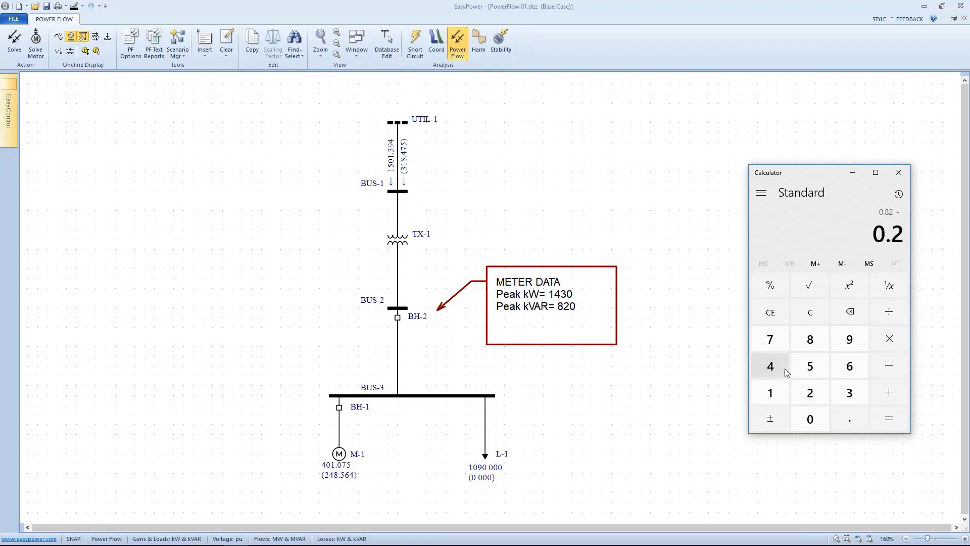
left_click(784, 362)
left_click(809, 338)
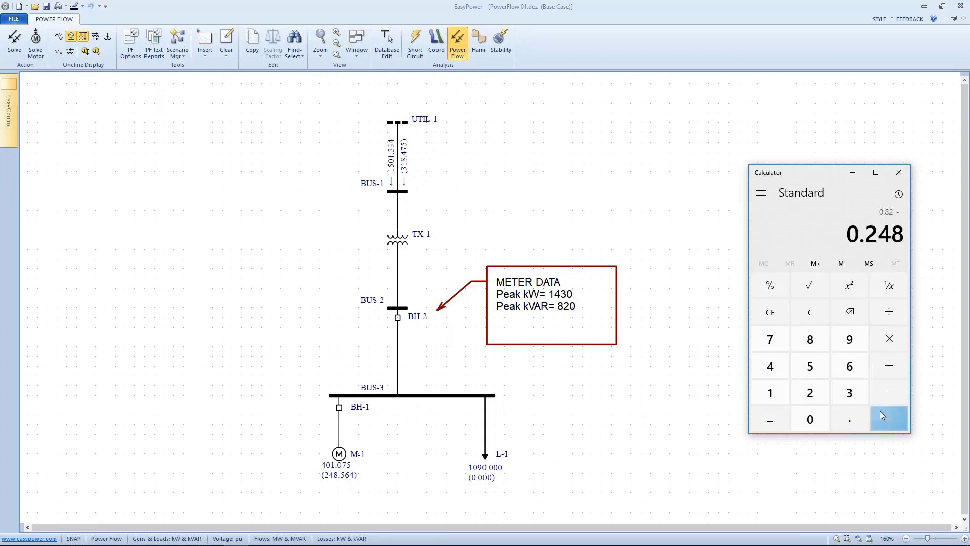
left_click(880, 410)
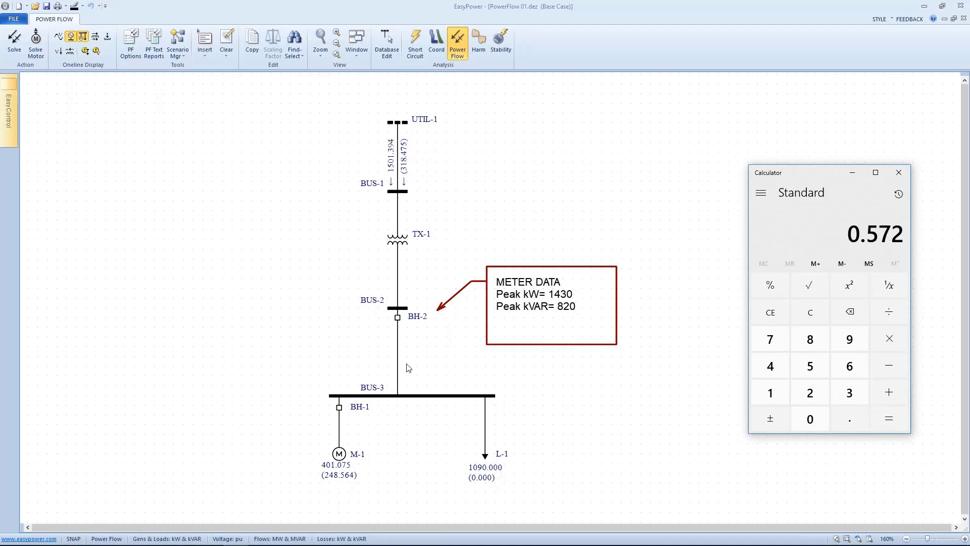
Step: Set load L-1's constant MVA reactive power to 0.572 MVAR
double_click(486, 454)
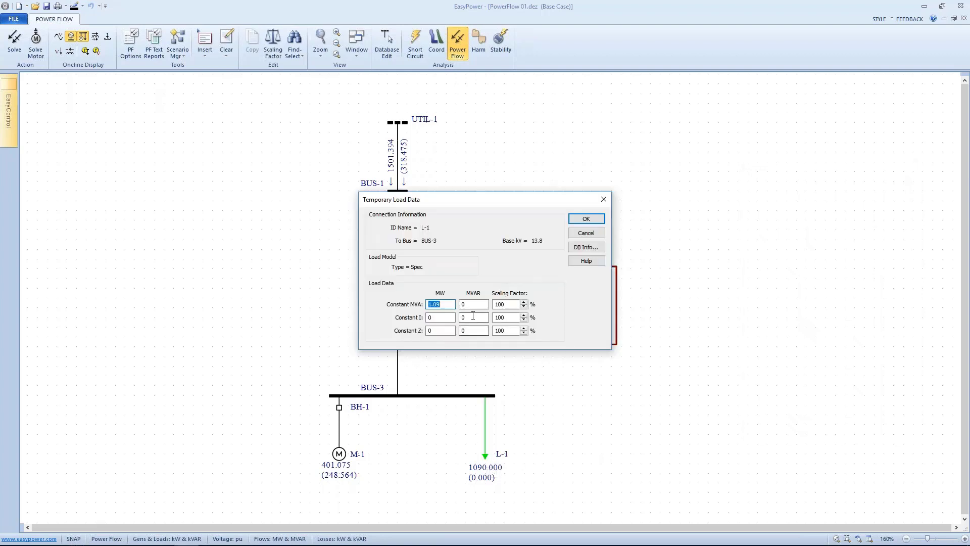
double_click(463, 303)
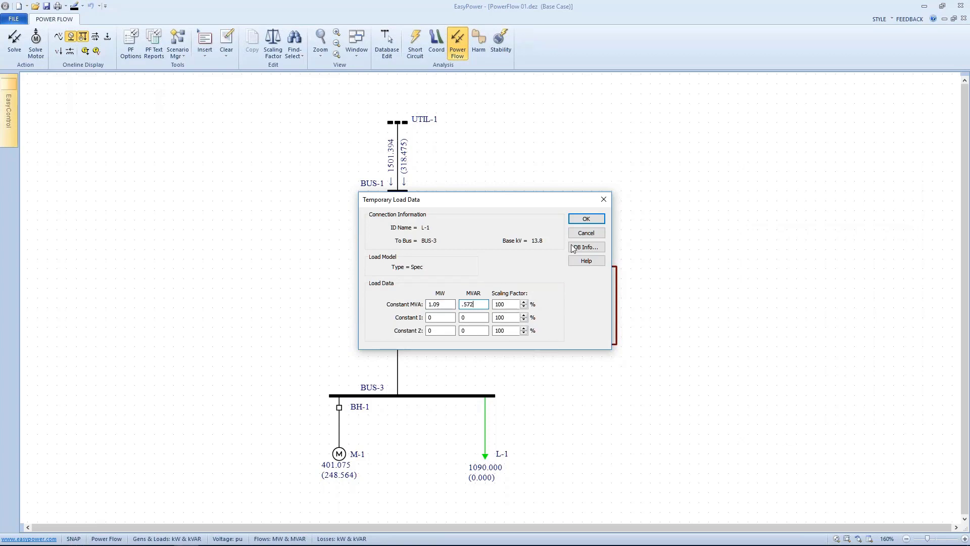
left_click(586, 219)
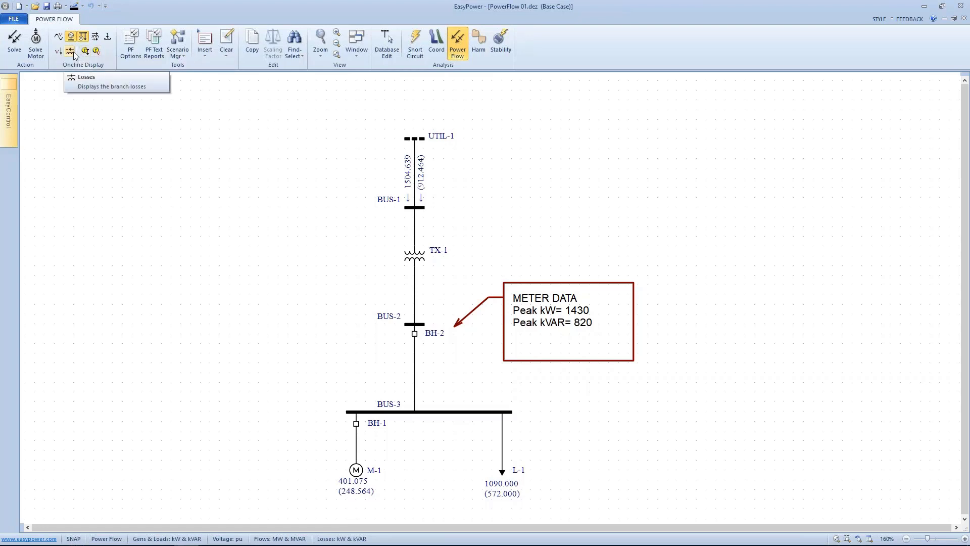
Step: Turn on the branch flow and voltage drop displays on the one-line diagram
left_click(96, 37)
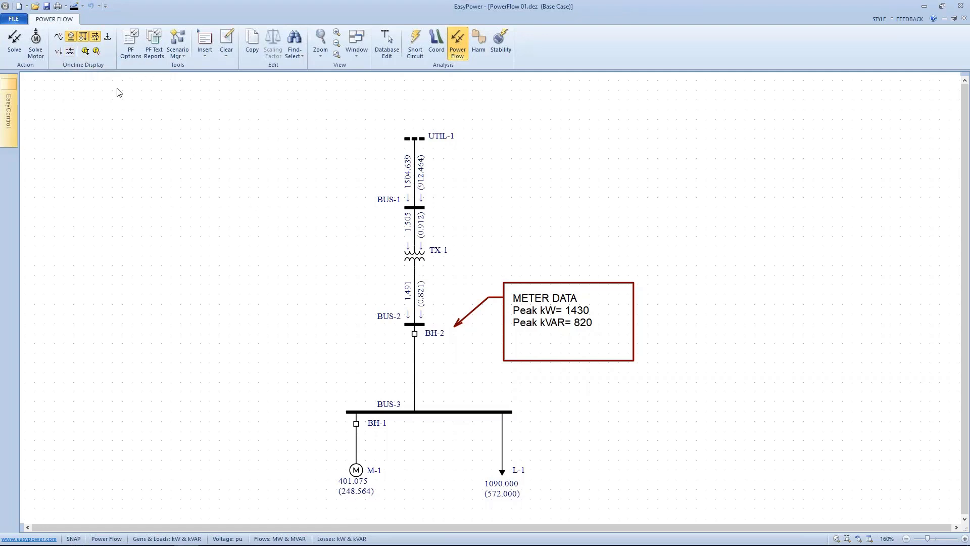
left_click(69, 51)
Step: Turn on the bus voltage display on the one-line diagram
left_click(61, 39)
left_click(71, 38)
left_click(71, 39)
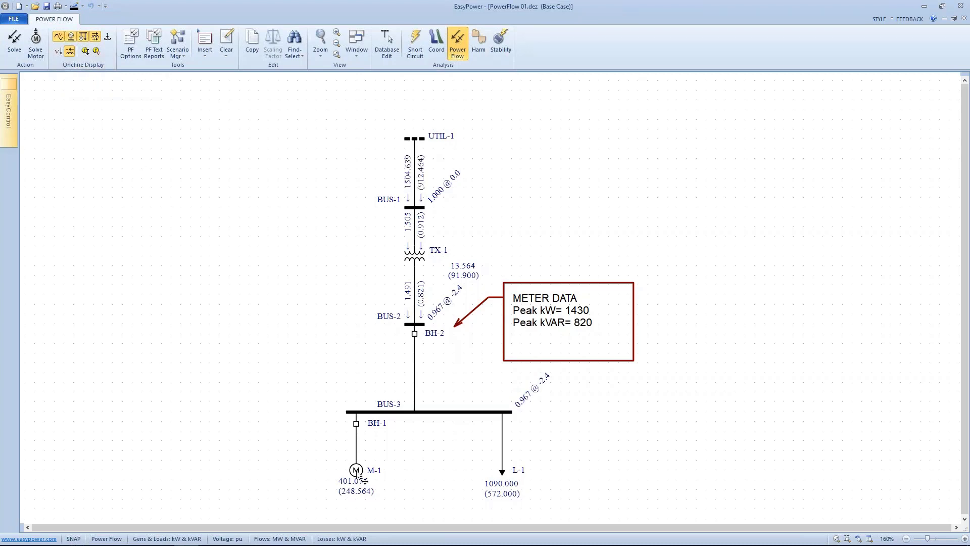
left_click(83, 38)
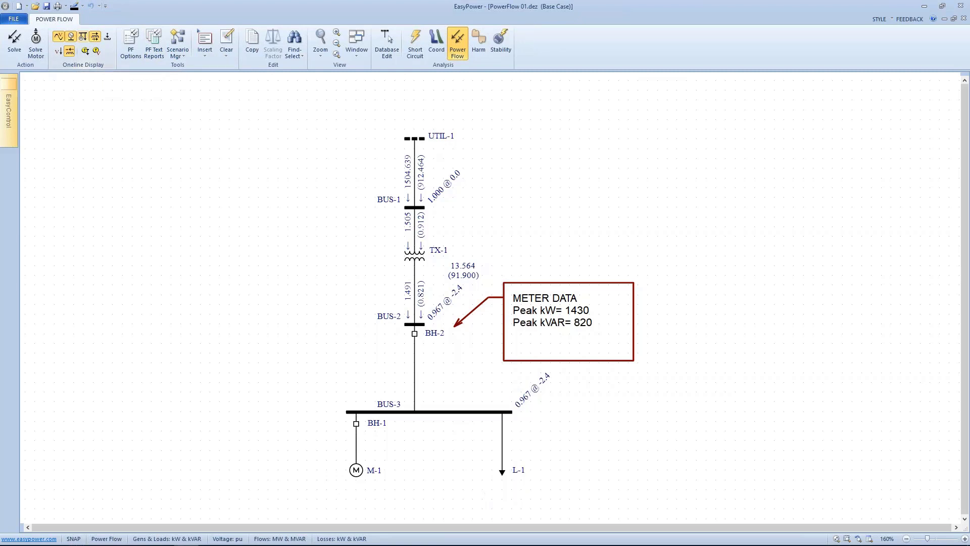
left_click(83, 38)
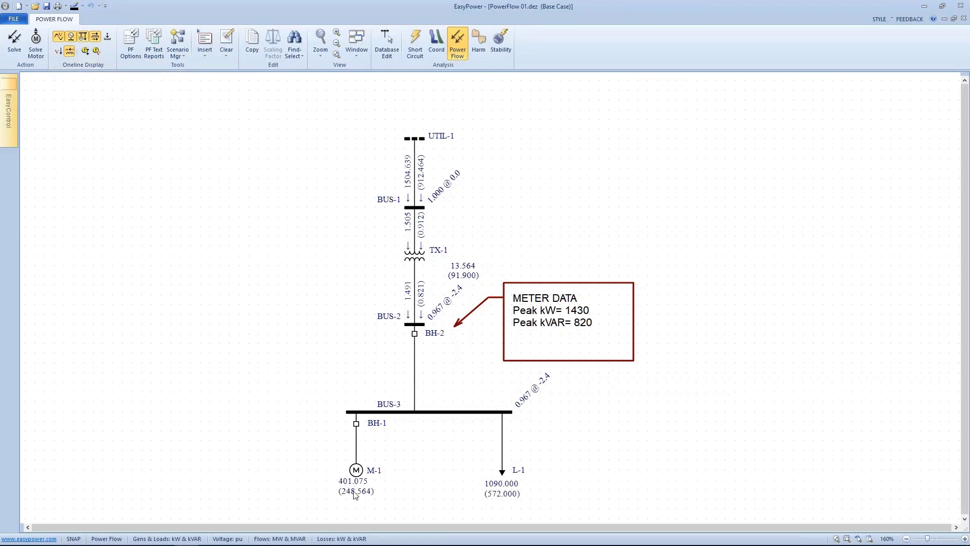
left_click(105, 37)
left_click(58, 50)
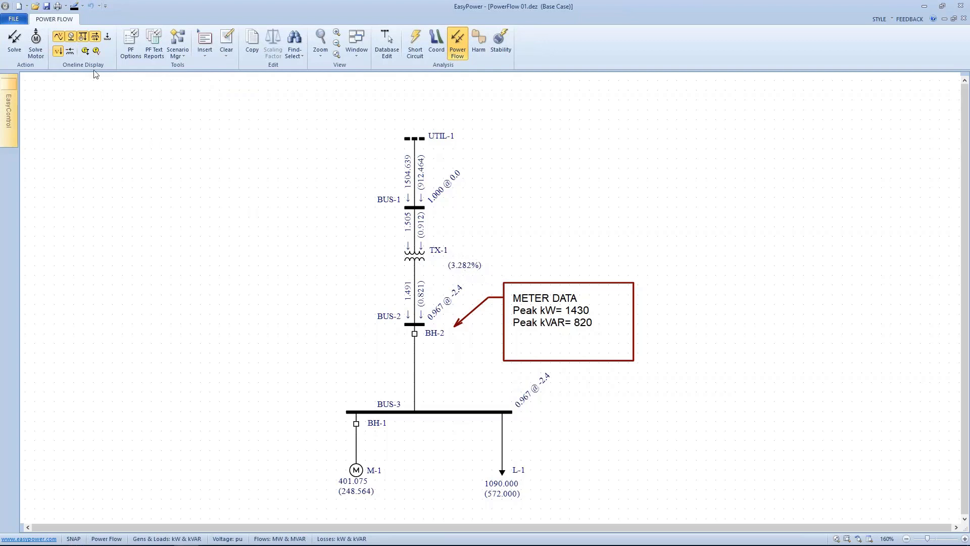
left_click(72, 52)
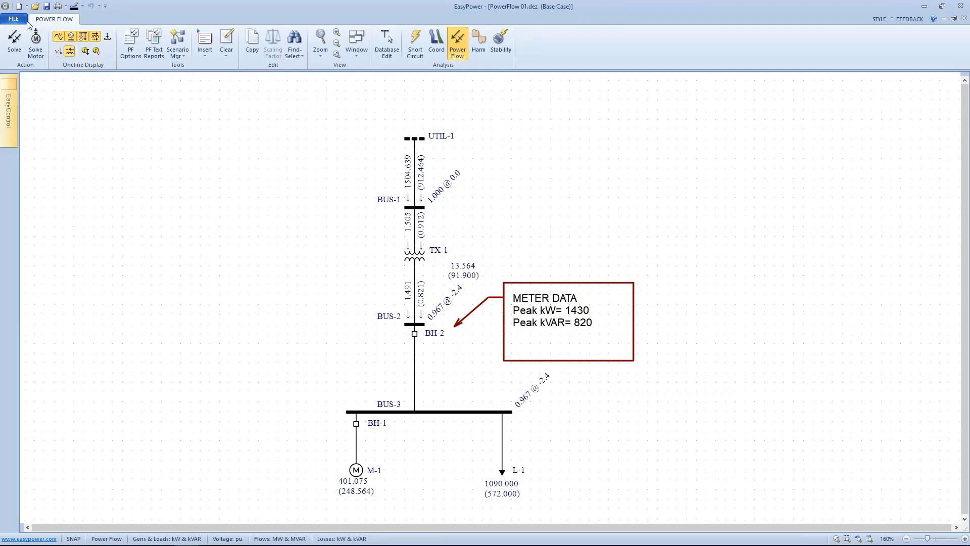
Step: Switch to the PowerFlow 02.dez (Base Case) window
left_click(360, 56)
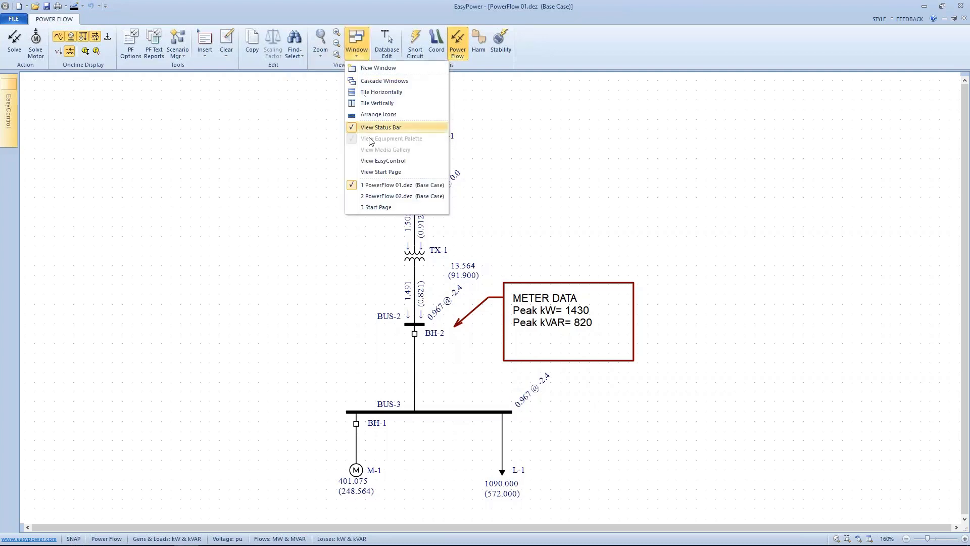
left_click(374, 196)
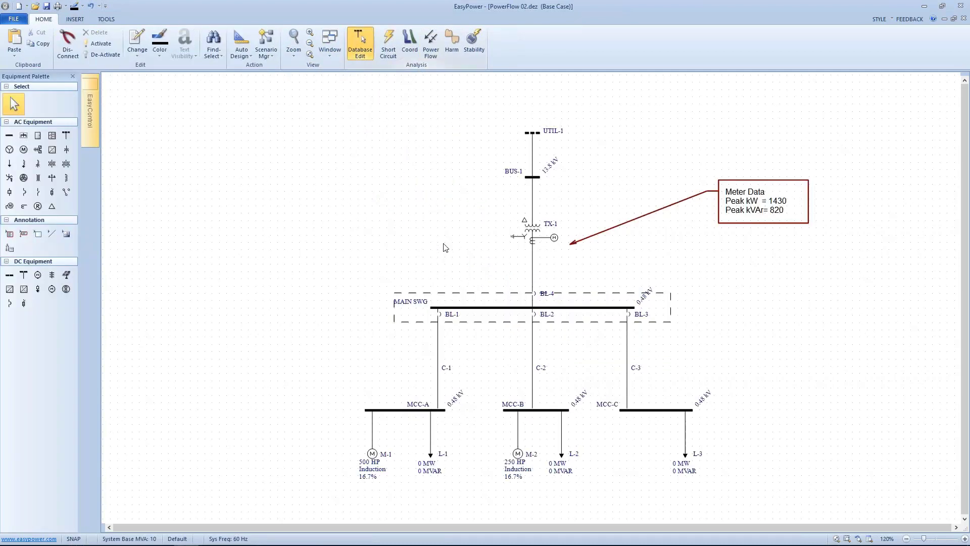
left_click_drag(429, 253, 344, 216)
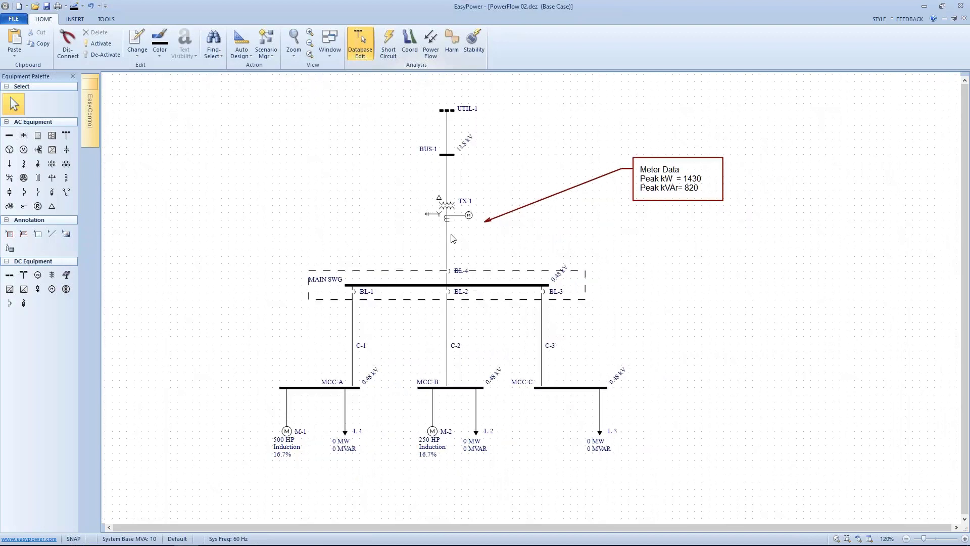
Step: Enter power flow mode, solve the power flow, and show load results on the one-line diagram
left_click(430, 43)
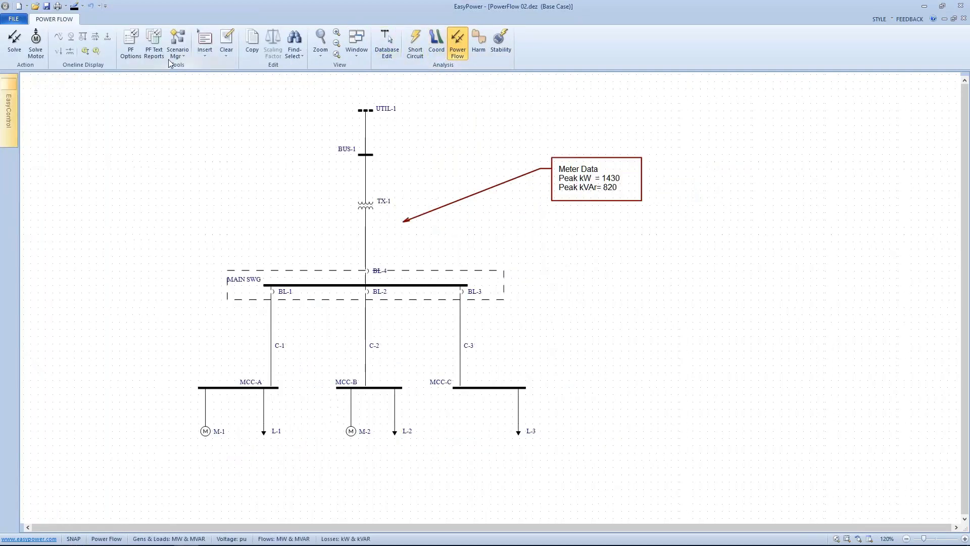
left_click(19, 46)
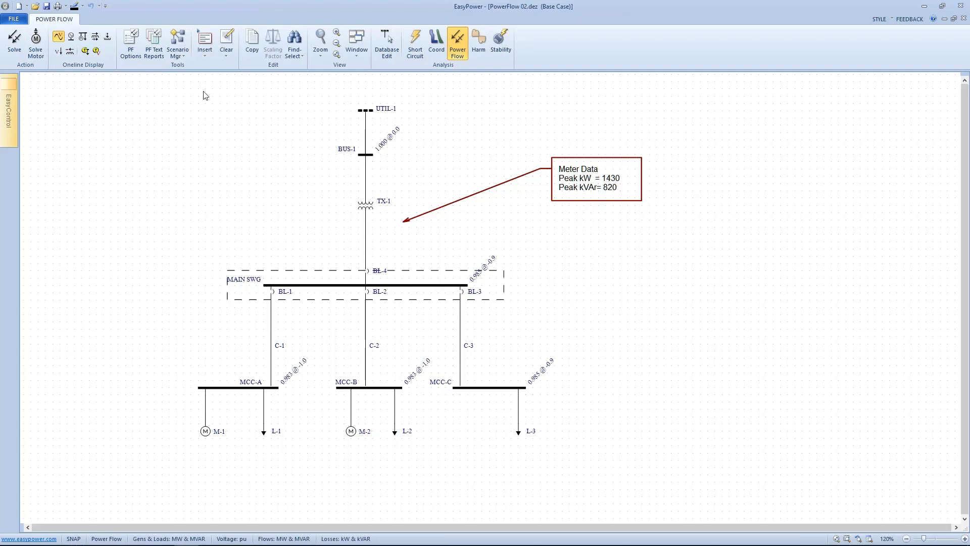
left_click(82, 36)
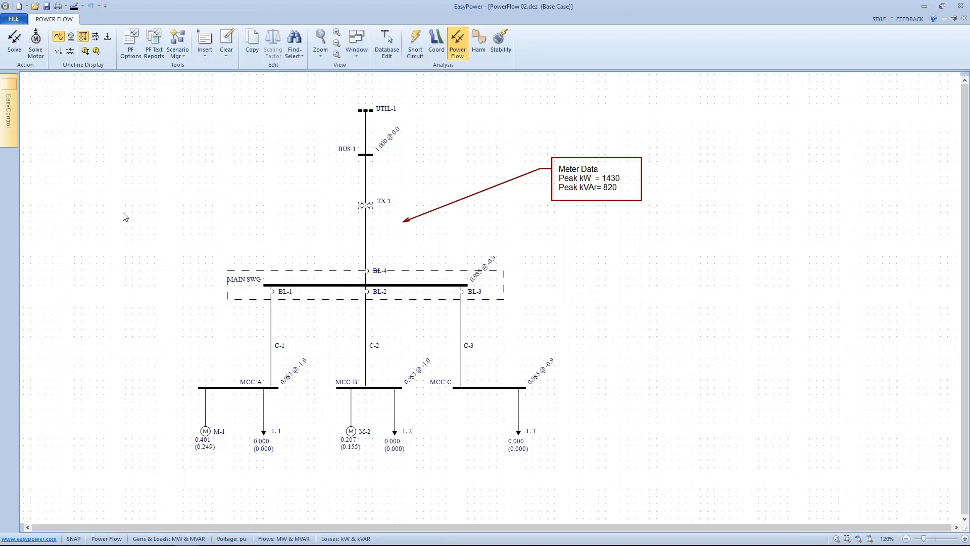
Step: Open the Power Flow Options to review the one-line output settings, then close them
right_click(99, 162)
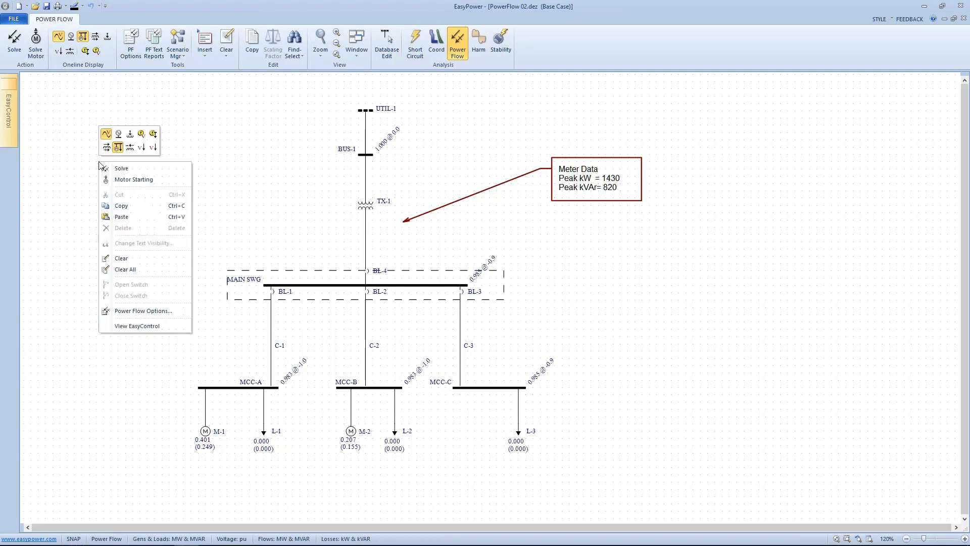
left_click(140, 311)
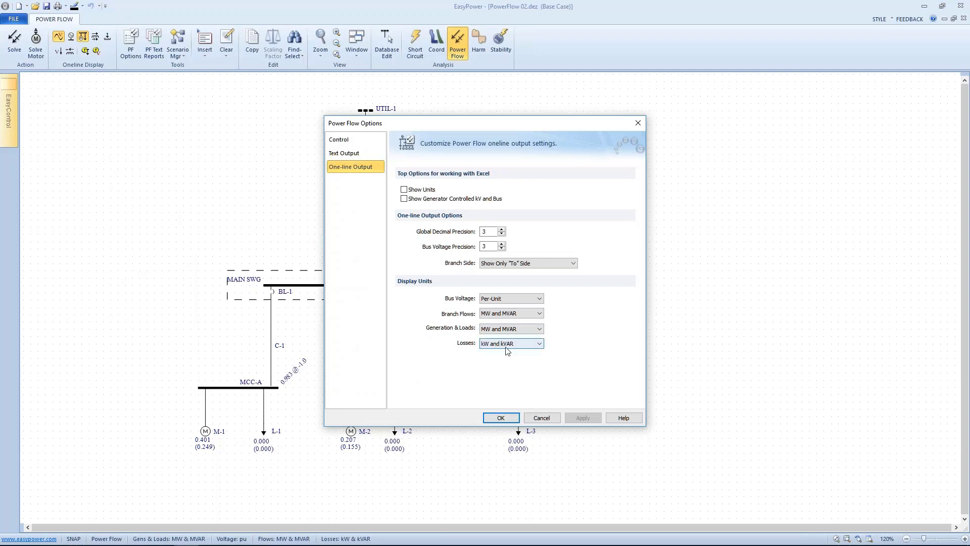
left_click(501, 417)
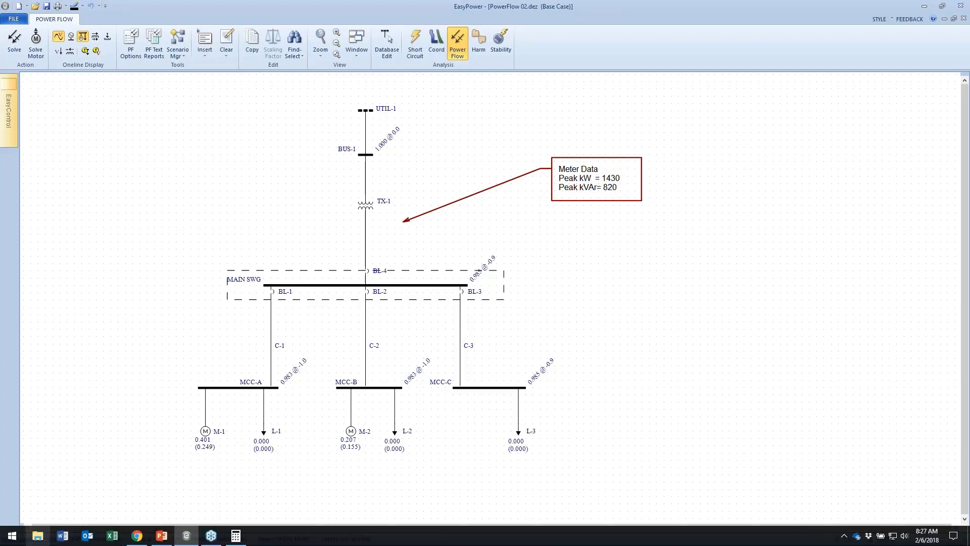
Step: Switch to Calculator, clear it, and compute 1.43 minus 0.401 minus 0.207, then divide the result by 3
left_click(236, 535)
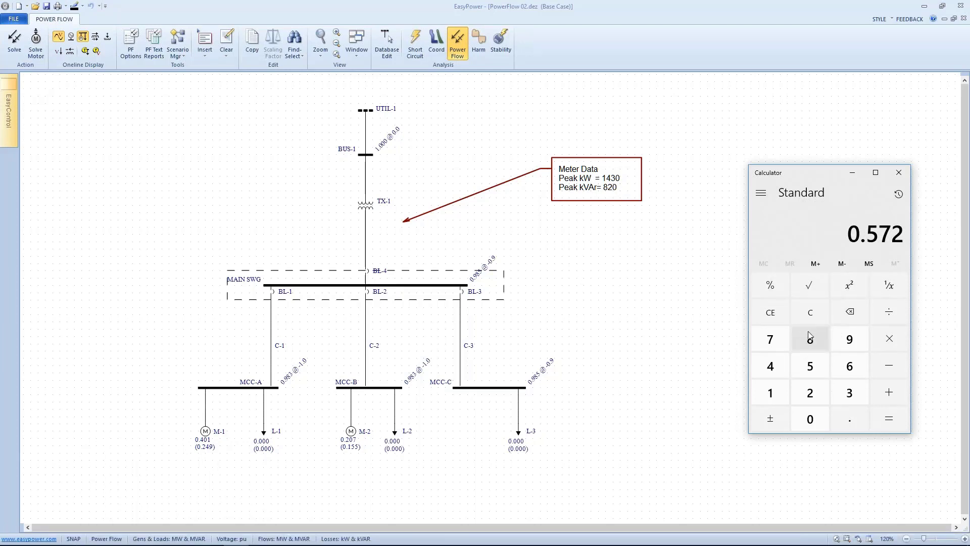
left_click(810, 314)
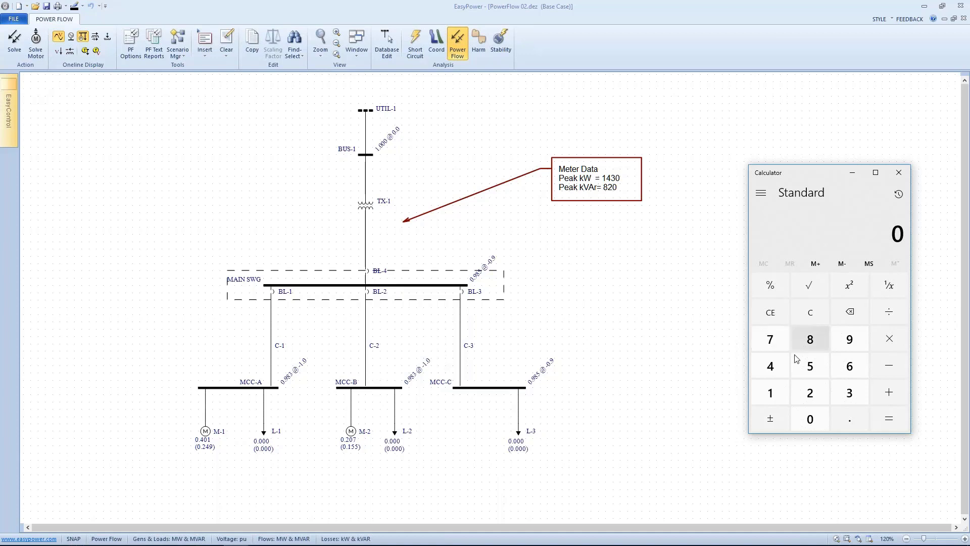
left_click(772, 391)
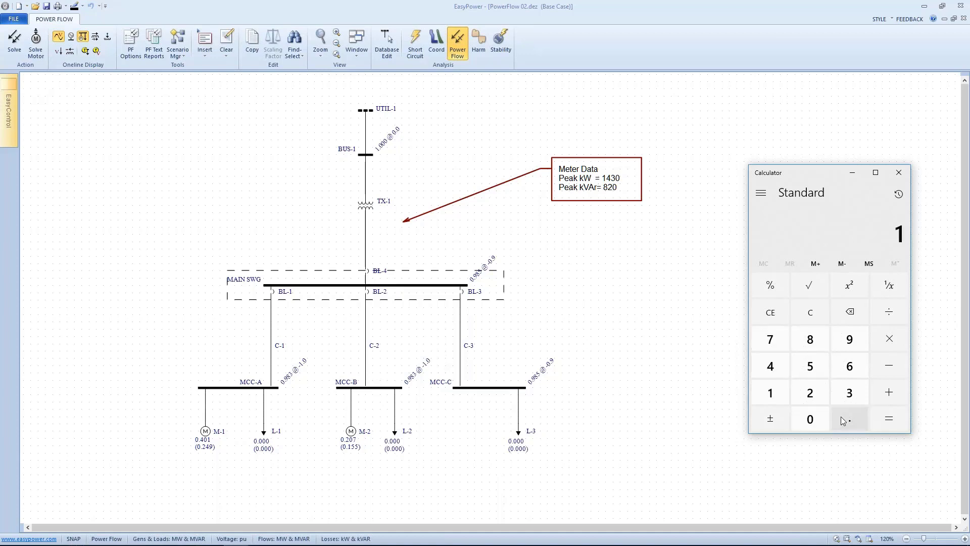
left_click(848, 418)
left_click(782, 375)
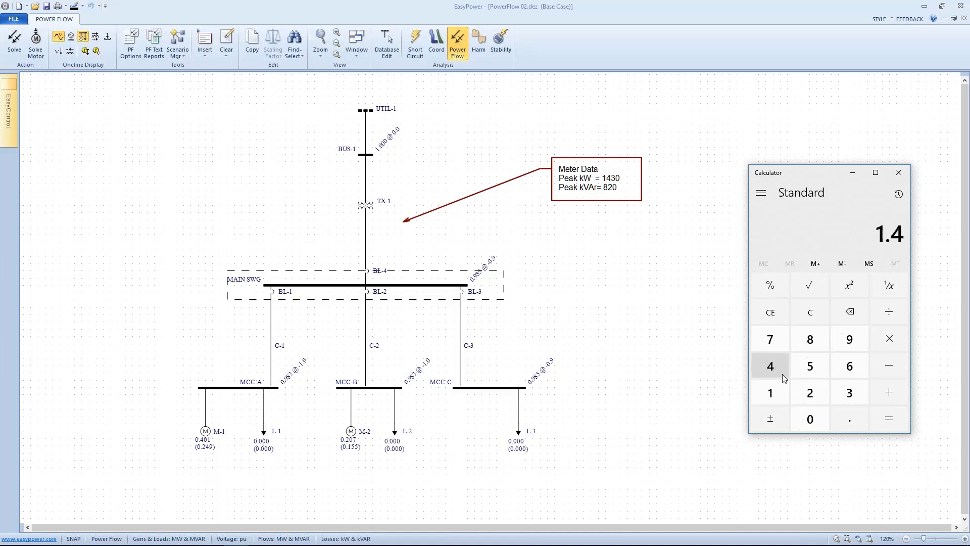
left_click(849, 392)
left_click(887, 366)
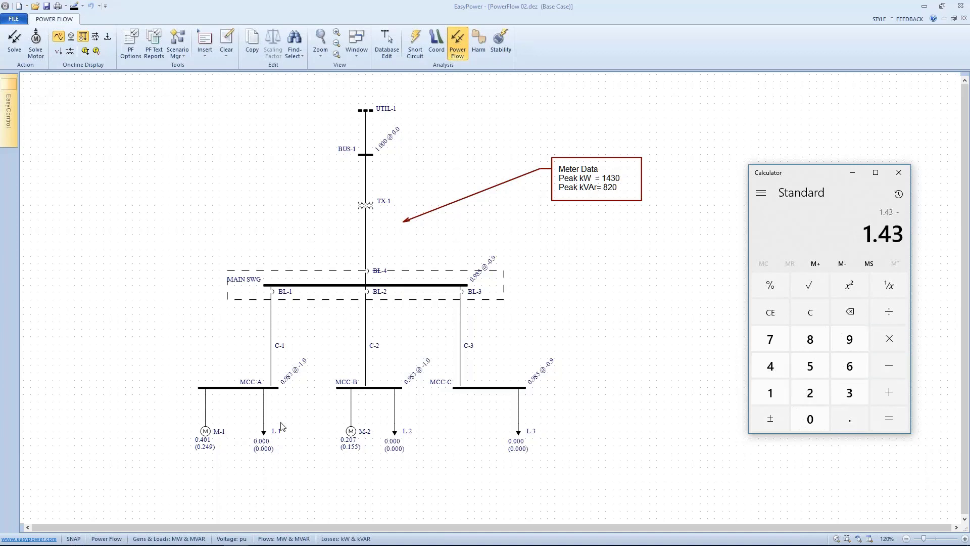
left_click(850, 418)
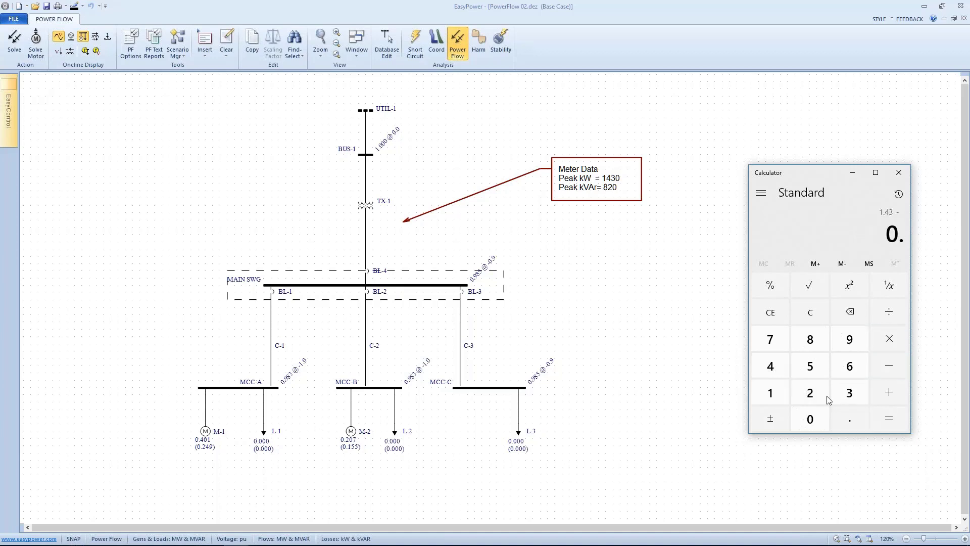
left_click(768, 366)
left_click(797, 417)
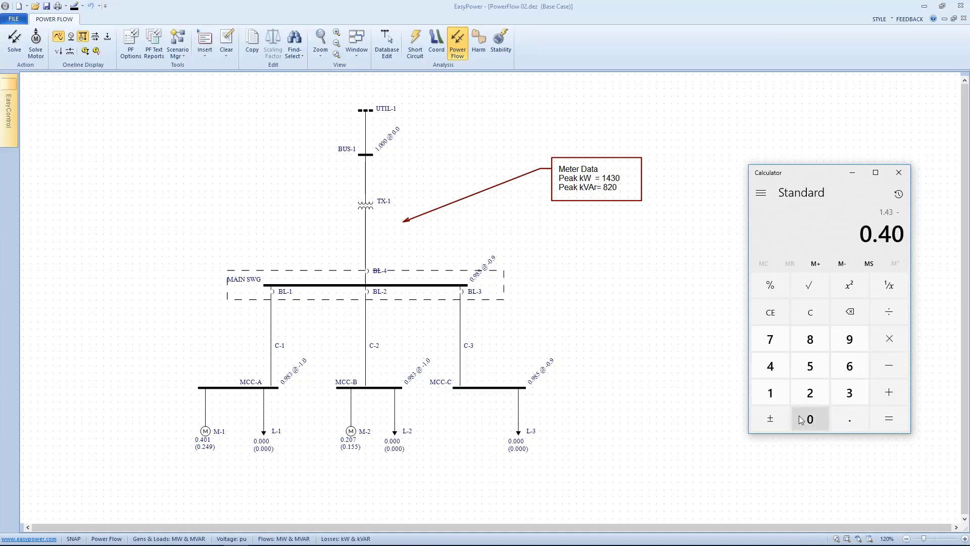
left_click(770, 392)
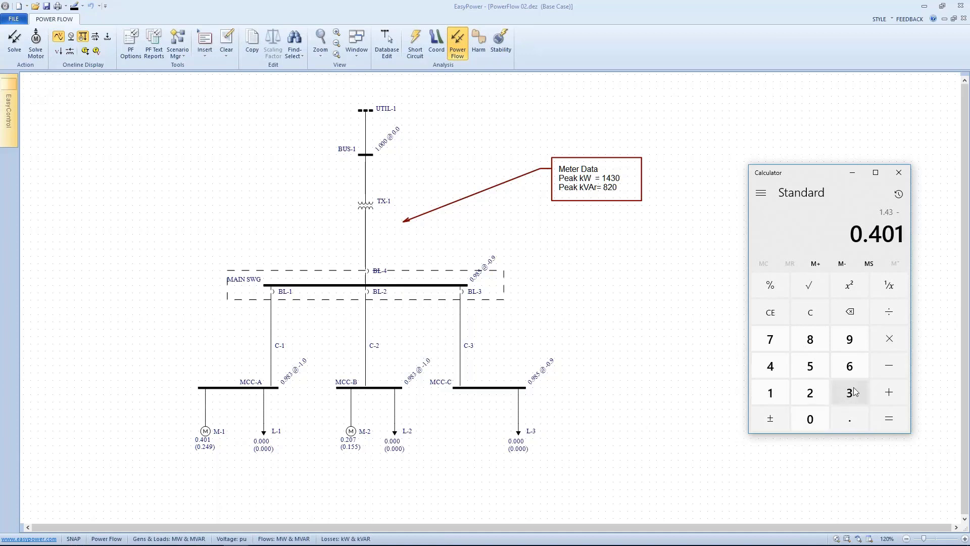
left_click(880, 371)
left_click(849, 418)
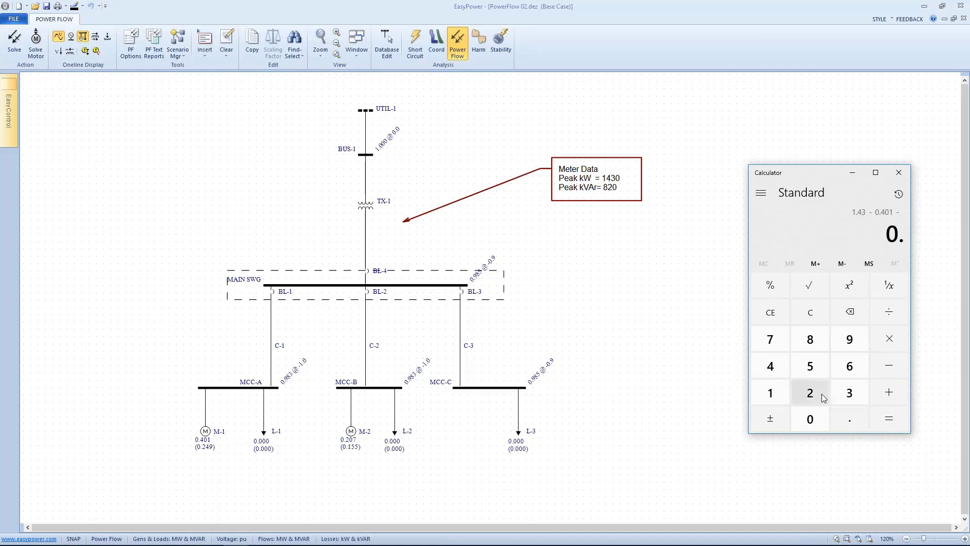
left_click(810, 392)
left_click(810, 419)
left_click(770, 339)
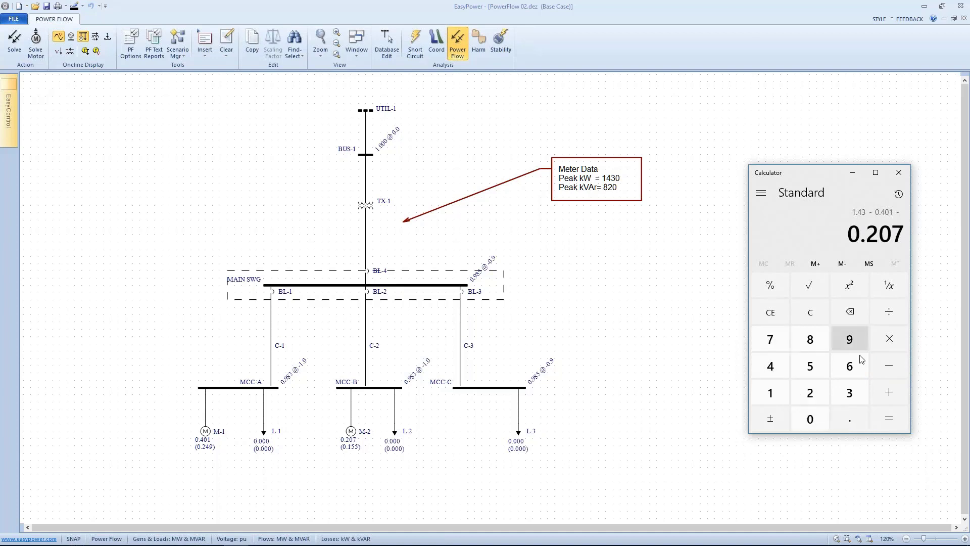
left_click(892, 391)
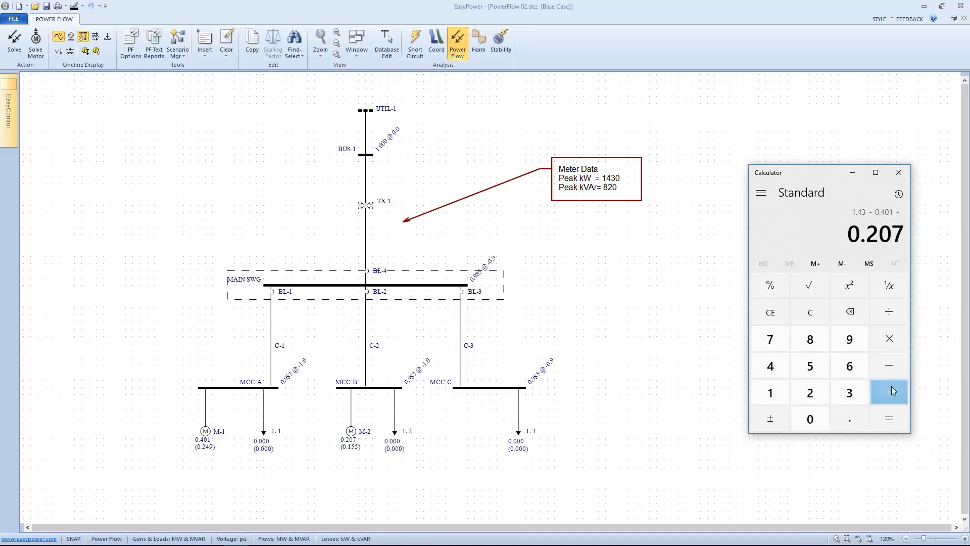
left_click(890, 419)
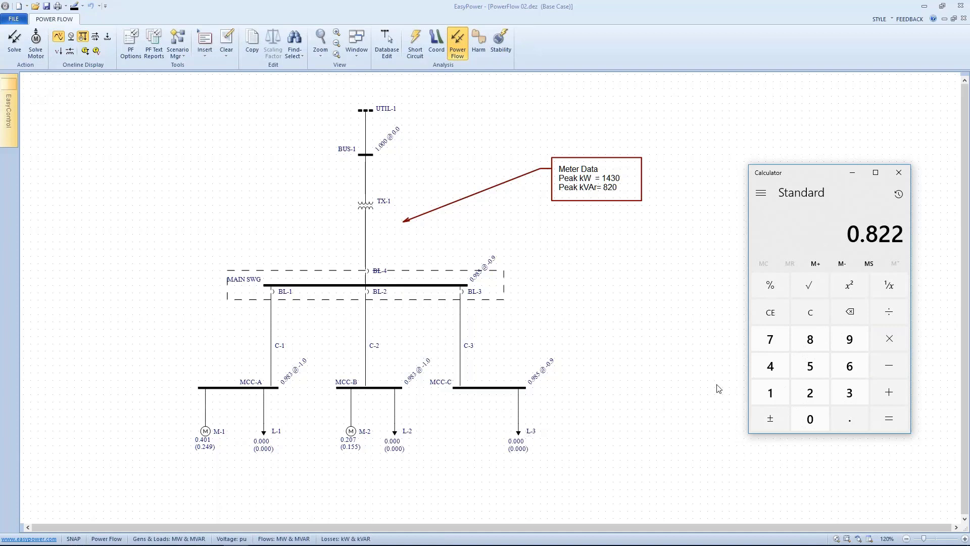
left_click(883, 310)
left_click(850, 393)
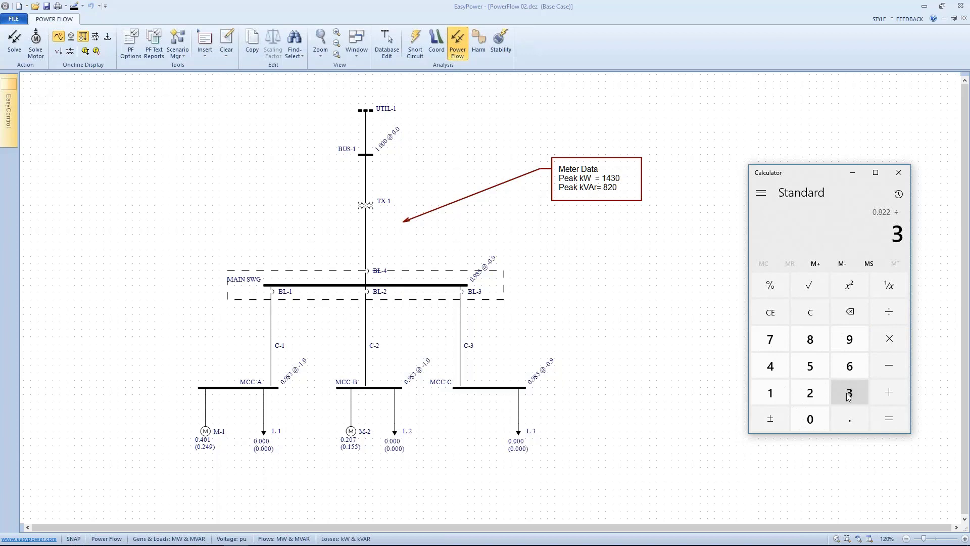
left_click(891, 421)
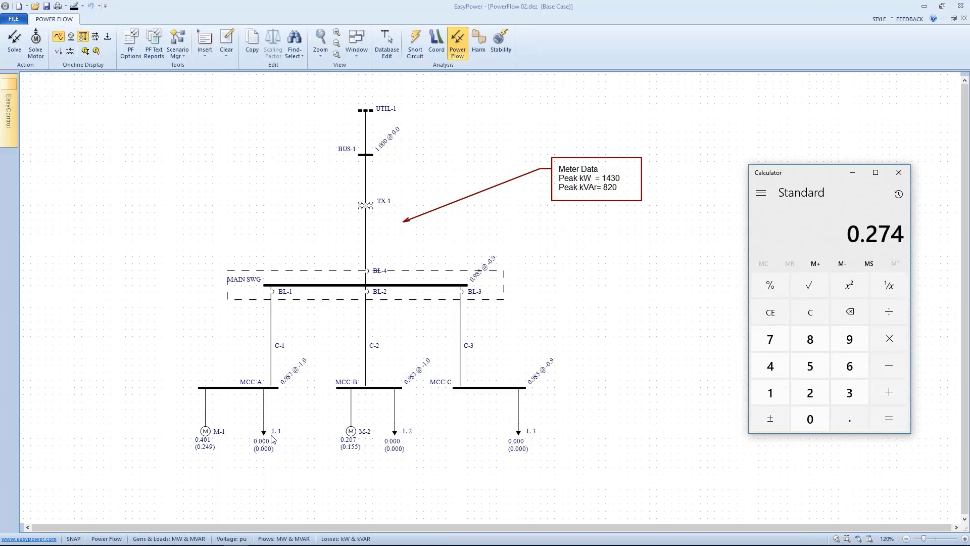
Step: Set the constant MVA real power of loads L-1, L-2 and L-3 to 0.274 MW each
double_click(262, 432)
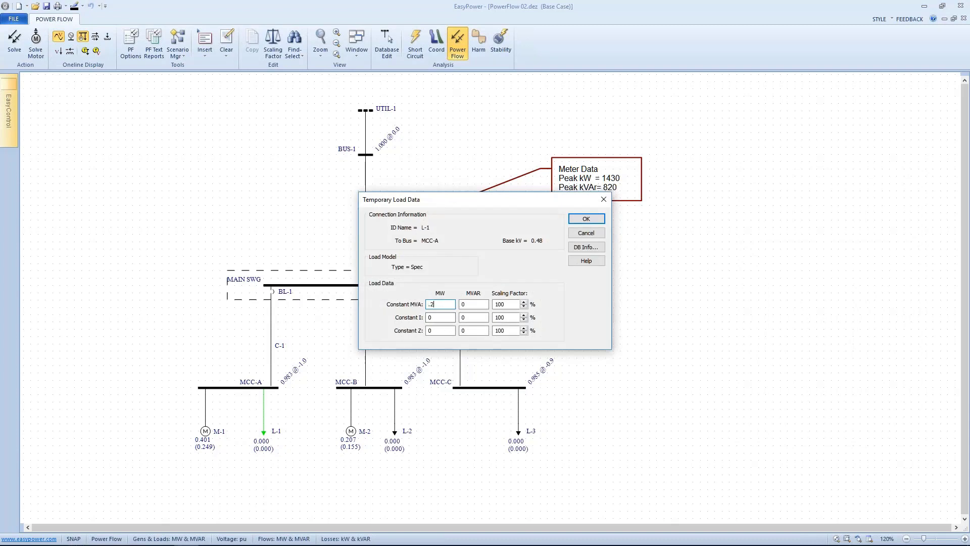
left_click(586, 219)
double_click(395, 432)
type(".274")
left_click(588, 218)
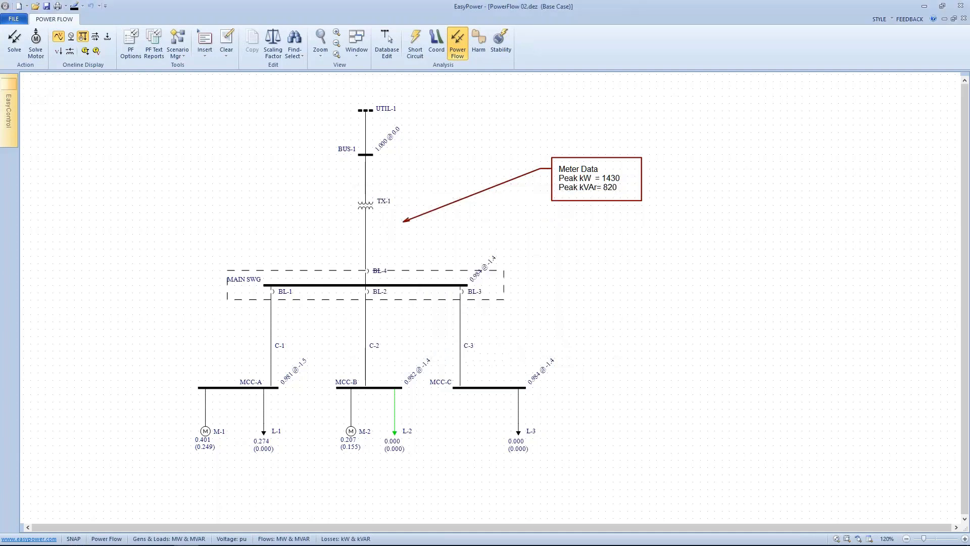
double_click(520, 433)
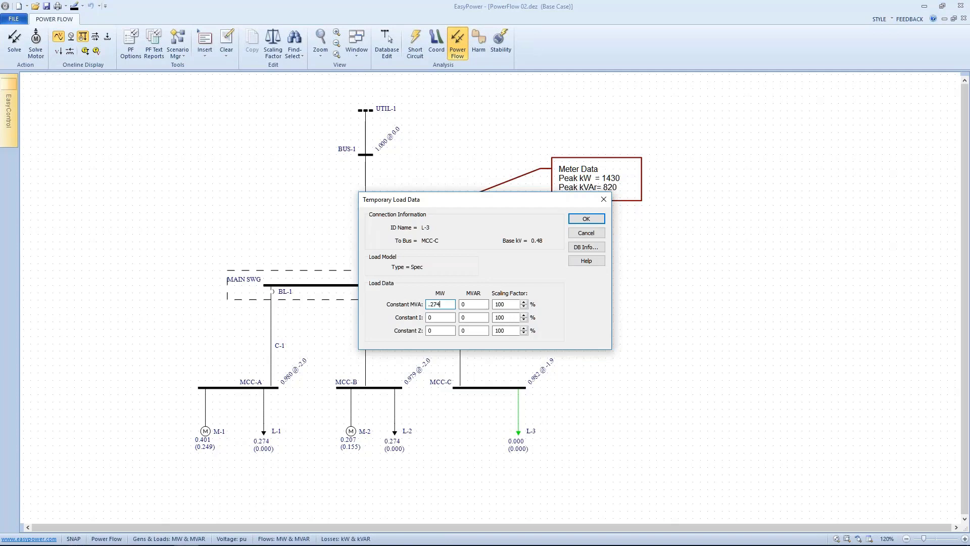
left_click(586, 218)
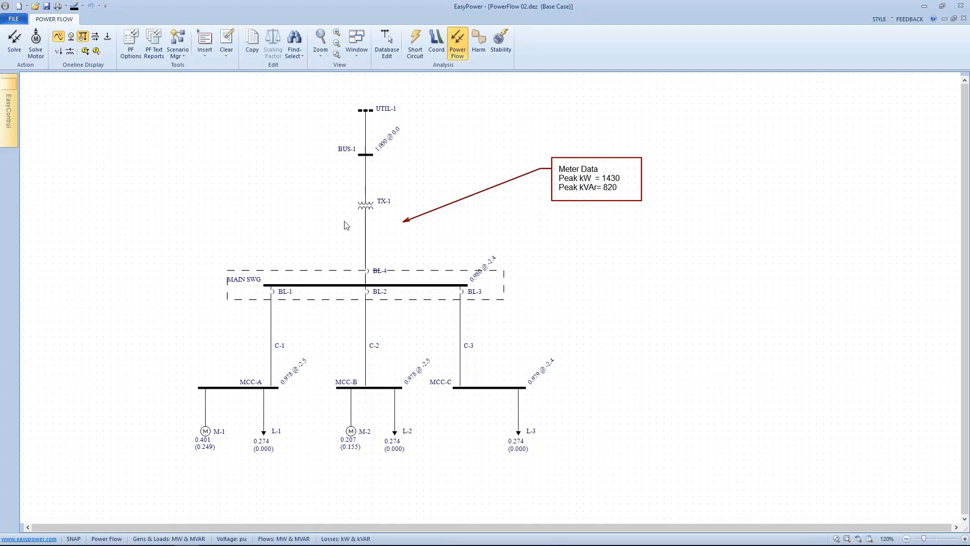
Step: Bring Calculator back, move its window beside the diagram, and clear it
left_click(239, 540)
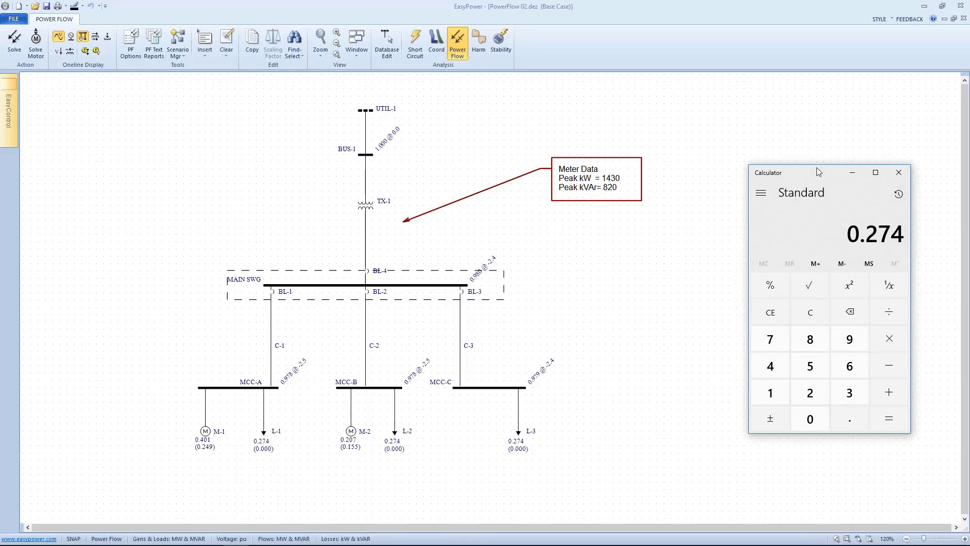
left_click_drag(816, 168, 763, 176)
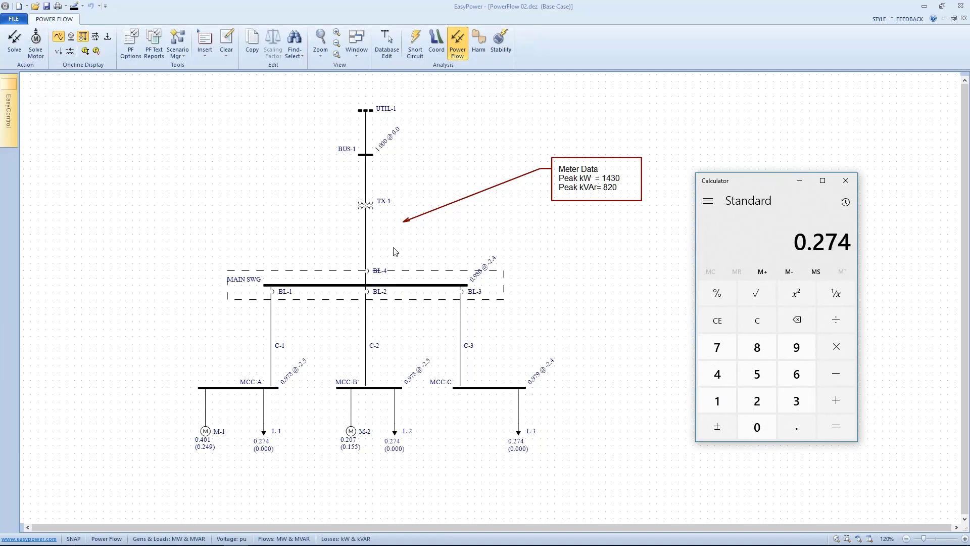
left_click(767, 321)
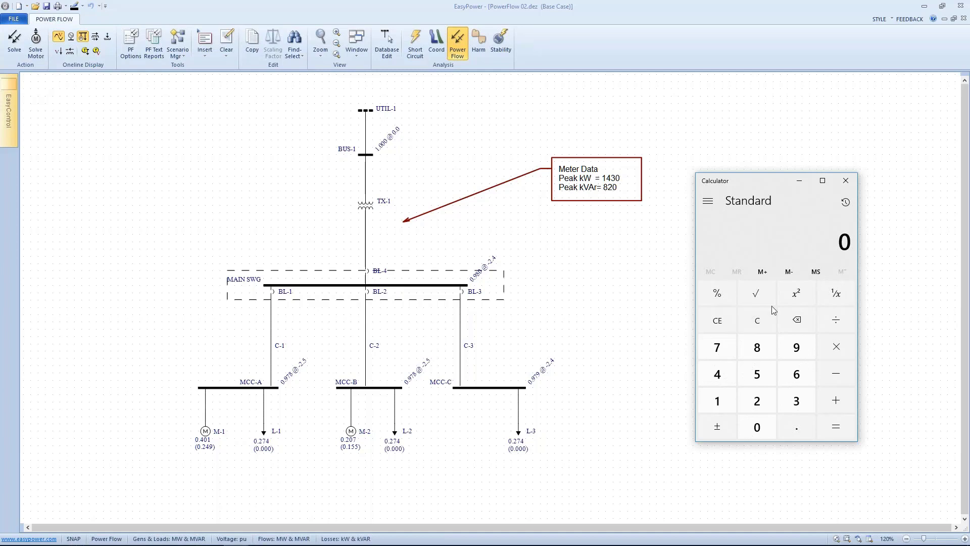
Step: In Calculator, compute 0.82 minus 0.249 minus 0.15, then divide the result by 3
left_click(793, 424)
left_click(759, 354)
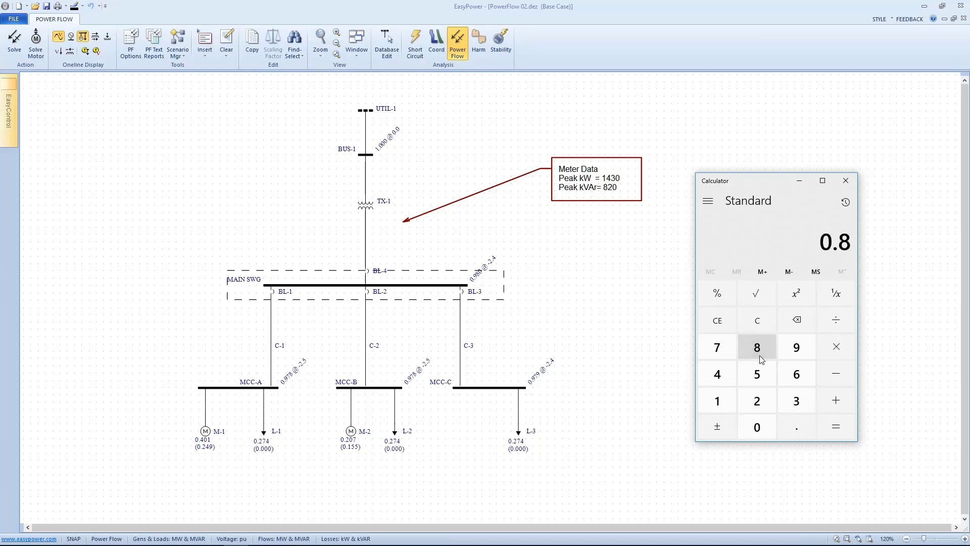
left_click(757, 396)
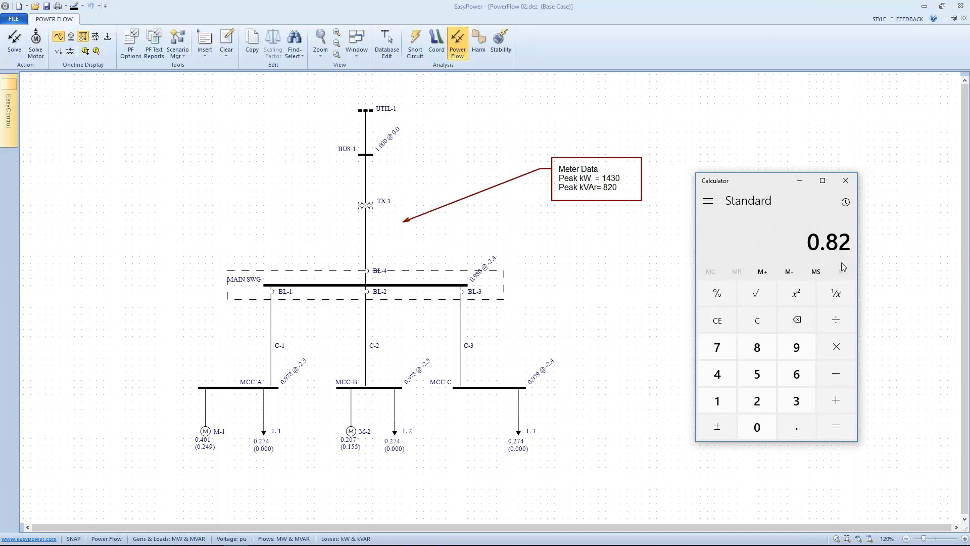
left_click(825, 372)
left_click(797, 427)
left_click(757, 400)
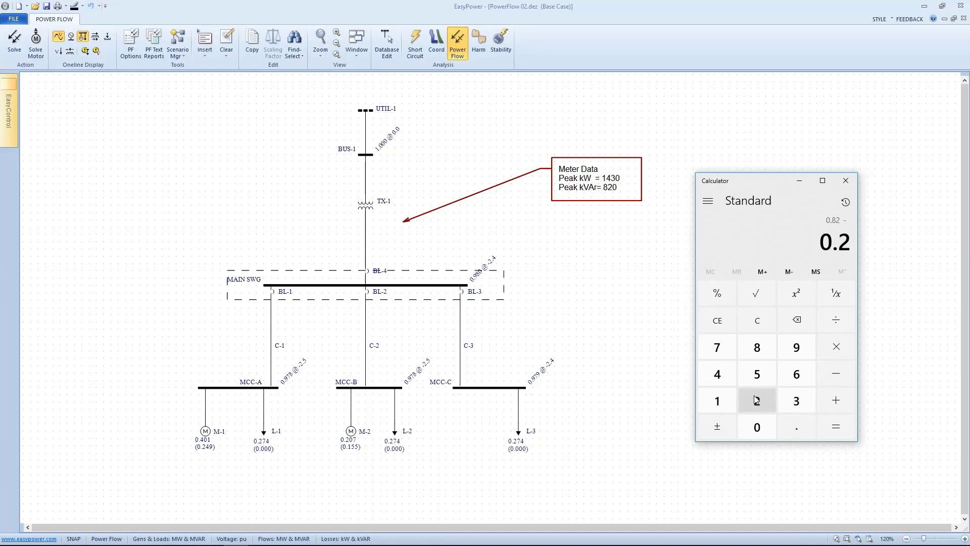
left_click(721, 375)
left_click(791, 350)
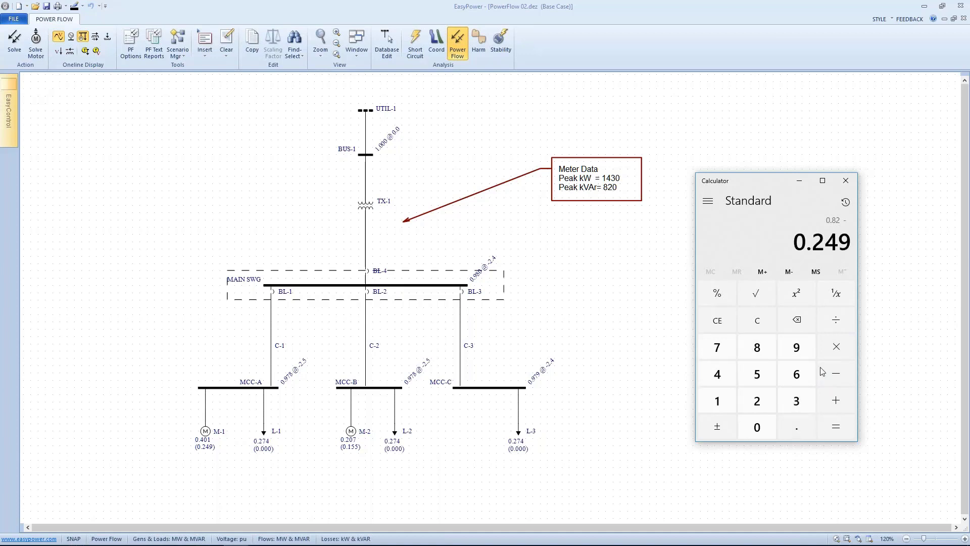
left_click(838, 373)
left_click(784, 426)
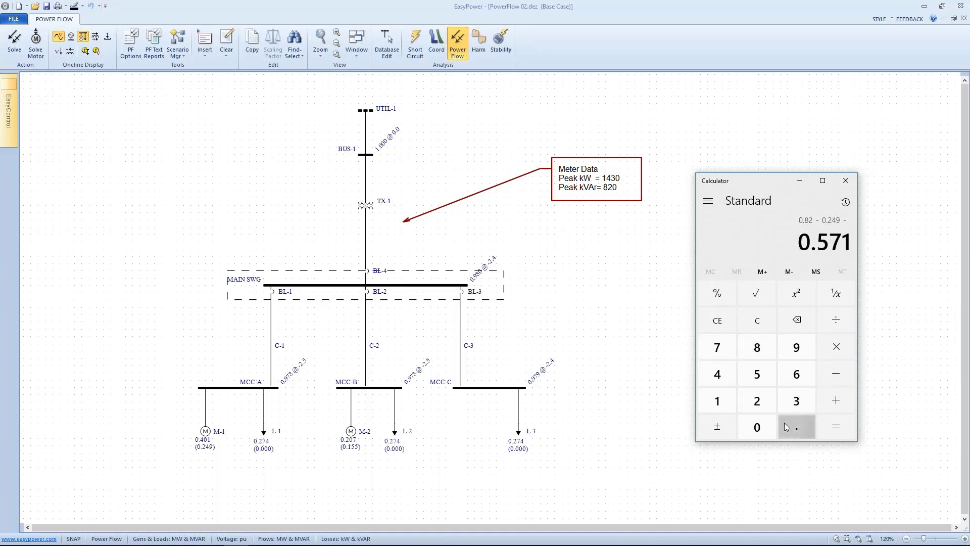
left_click(717, 400)
left_click(759, 375)
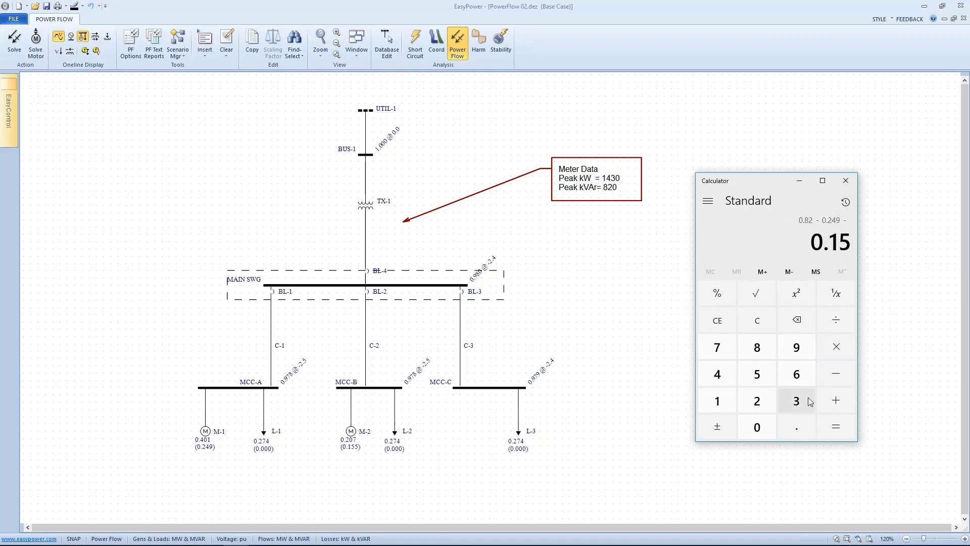
left_click(836, 425)
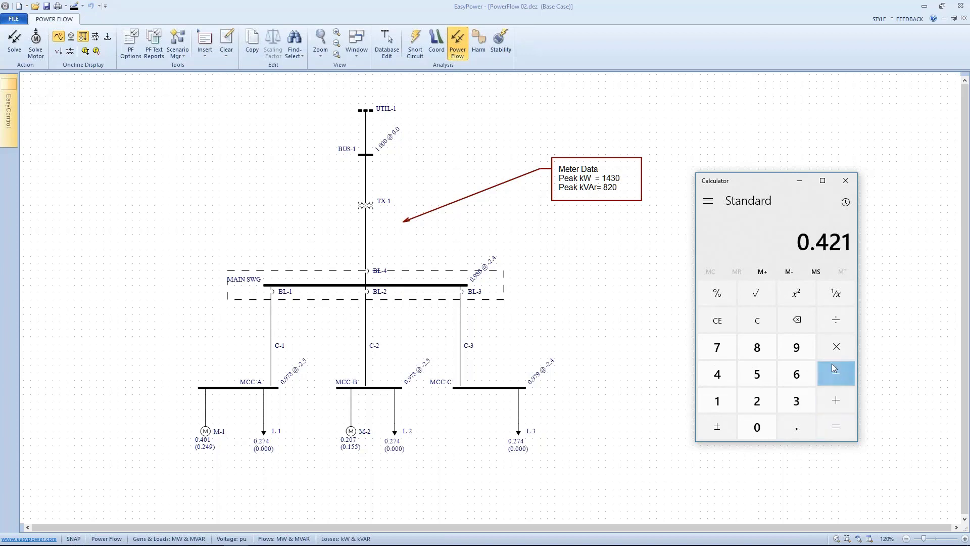
left_click(836, 319)
left_click(800, 401)
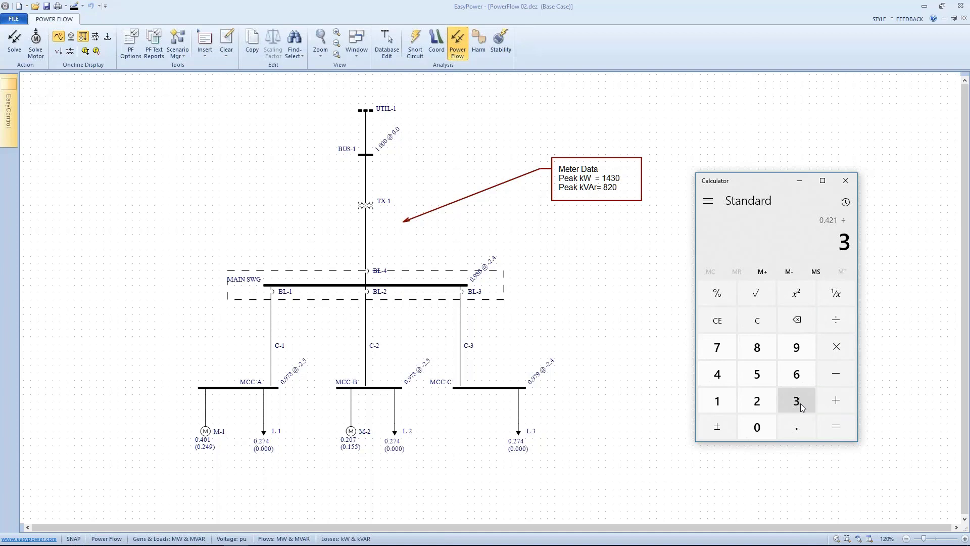
left_click(832, 425)
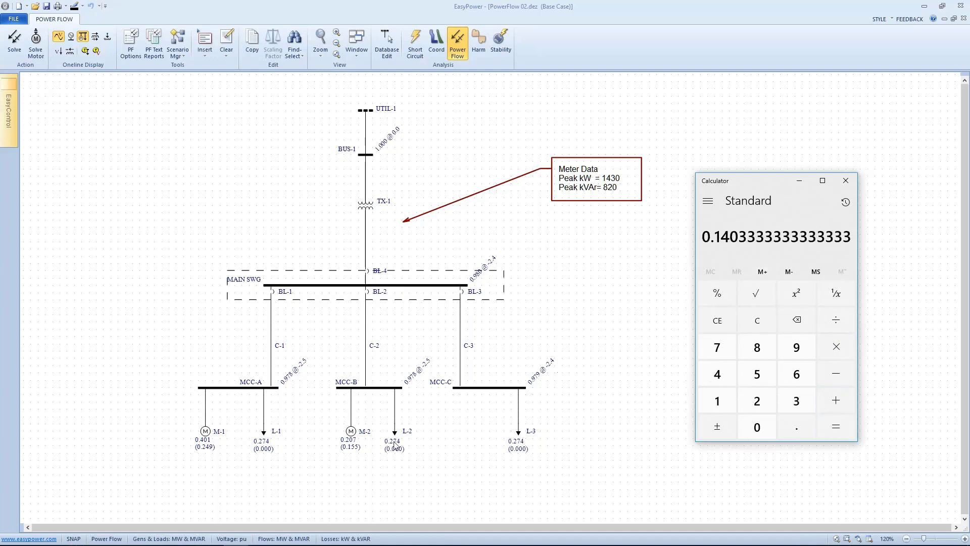
Step: Set load L-1's constant MVA reactive power to 0.14 MVAR
double_click(264, 432)
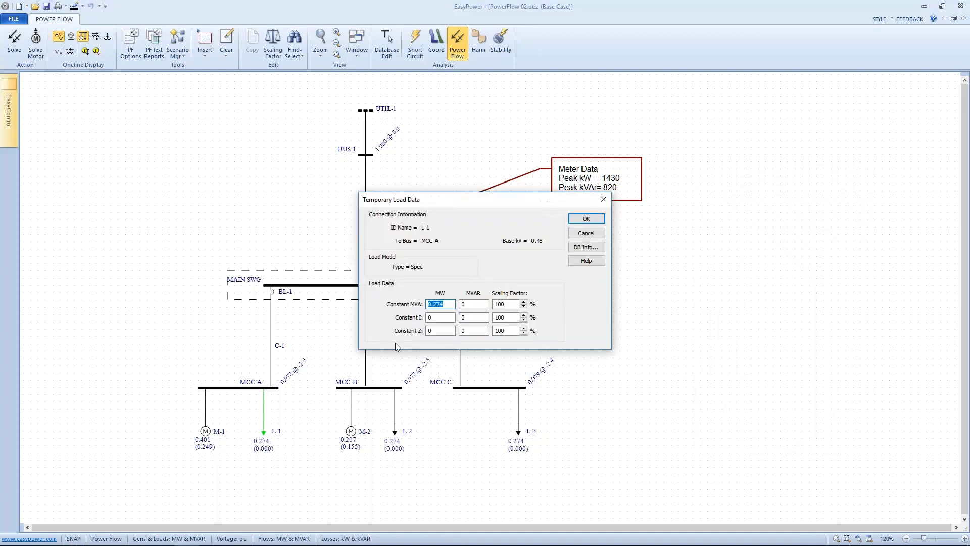
left_click(463, 304)
type(".14")
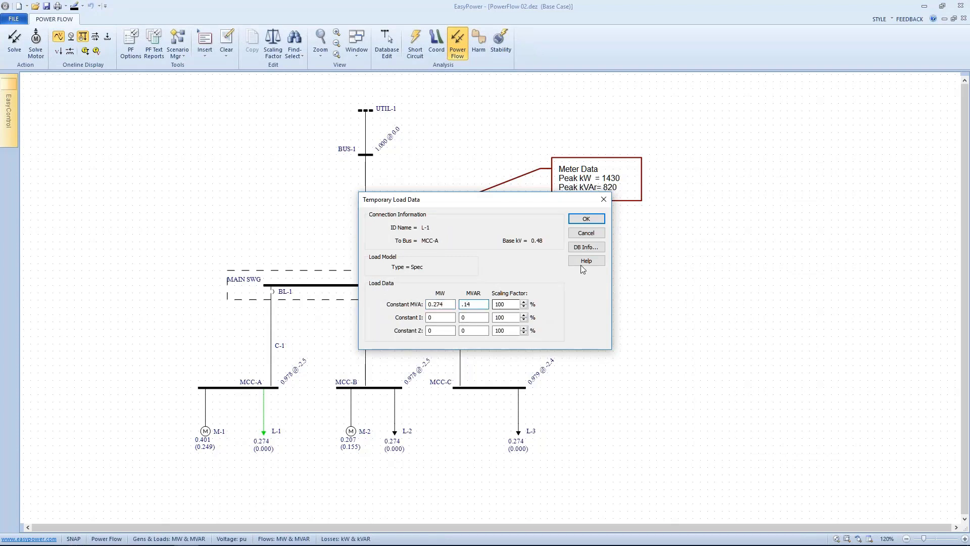
left_click(585, 219)
Step: Set load L-2's constant MVA reactive power to 0.14 MVAR
left_click(395, 431)
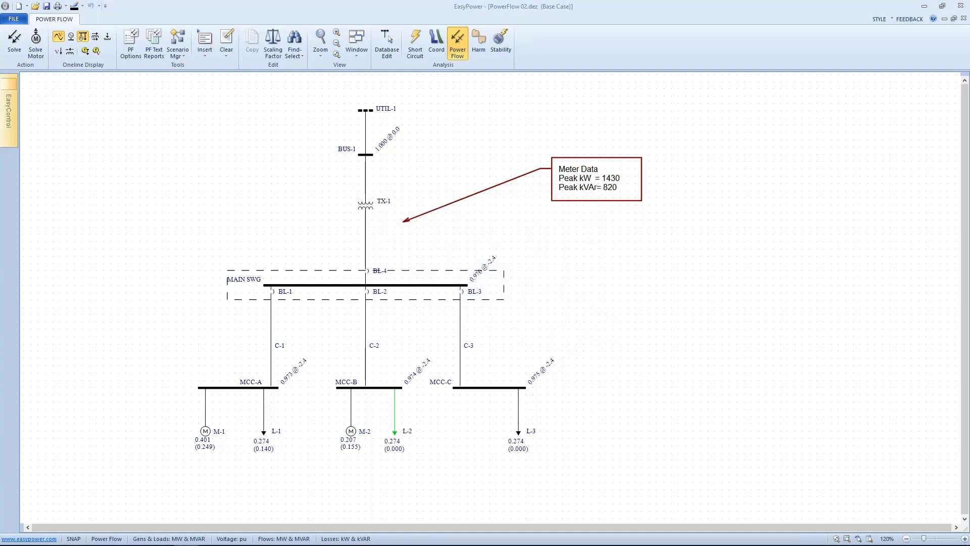
double_click(395, 430)
left_click_drag(471, 198, 695, 198)
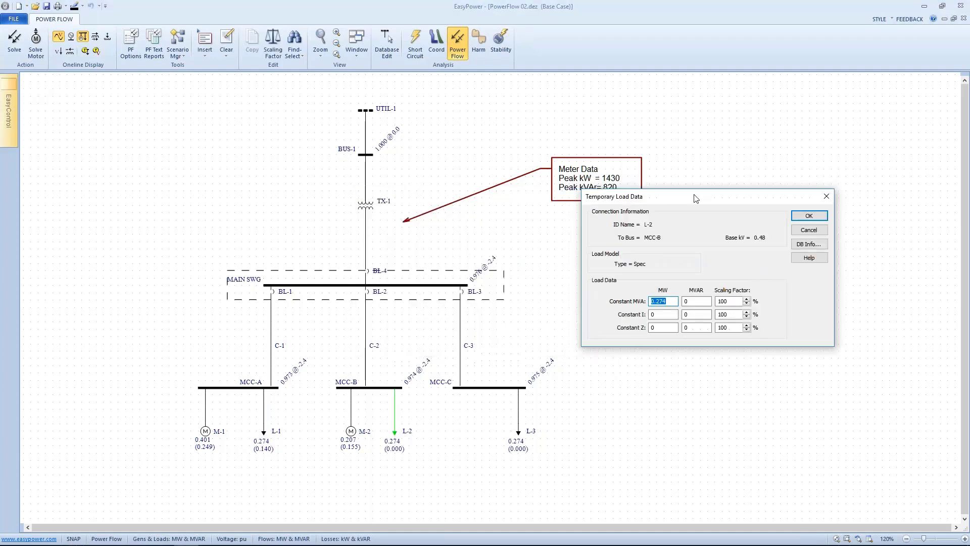
key("Tab")
type(".")
left_click(827, 220)
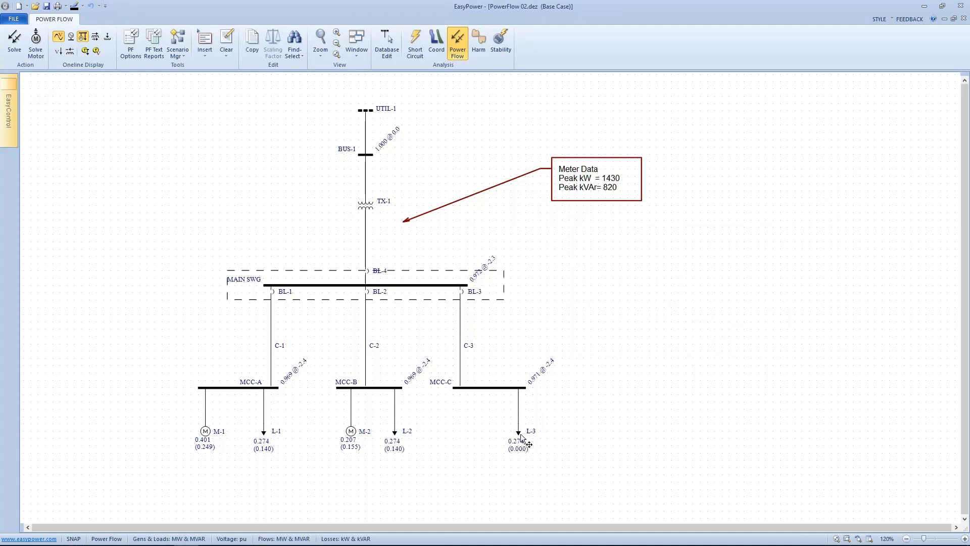
Step: Set load L-3's constant MVA reactive power to 0.14 MVAR
double_click(519, 436)
left_click_drag(482, 204, 682, 196)
left_click(663, 297)
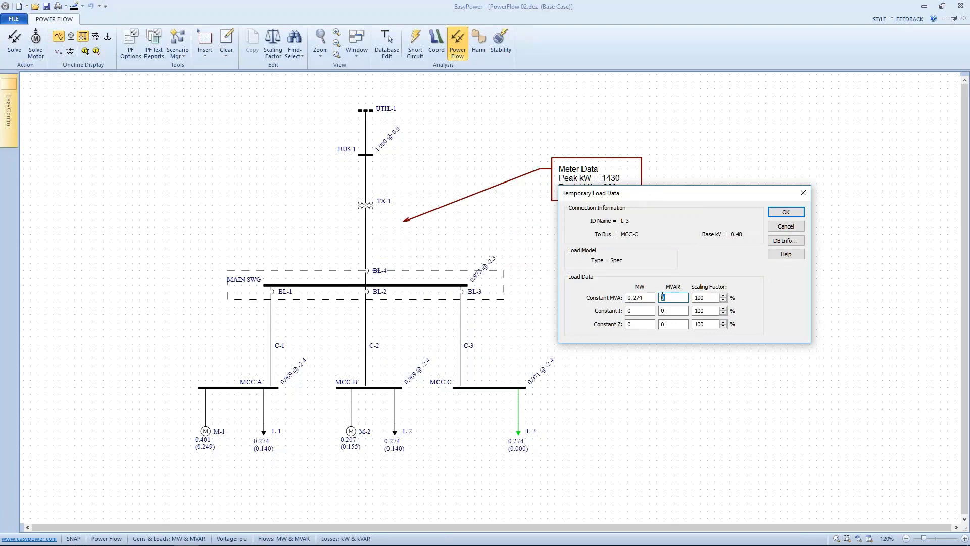
type(".14")
left_click(774, 212)
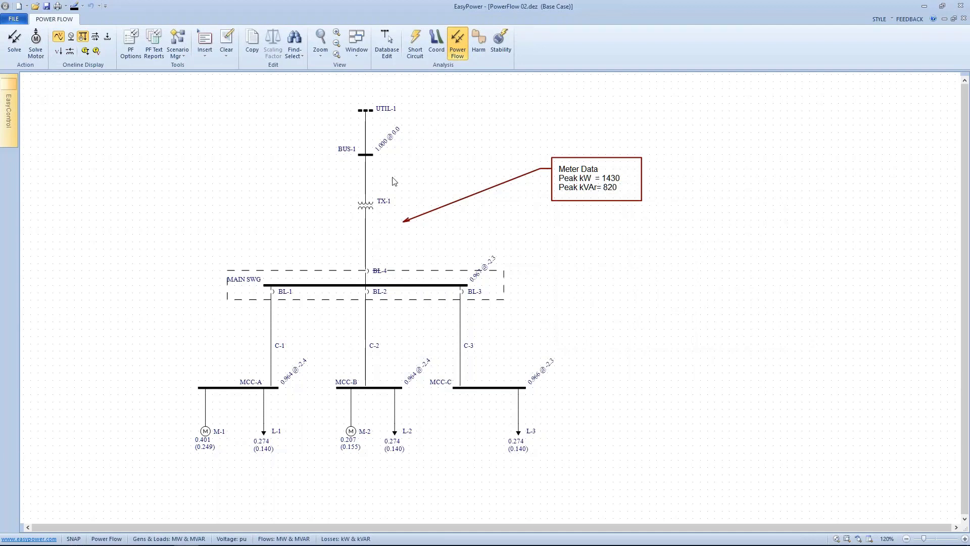
Step: Display branch flows on the one-line and set the generation and load display units to kVA and PF
left_click_drag(394, 181, 488, 205)
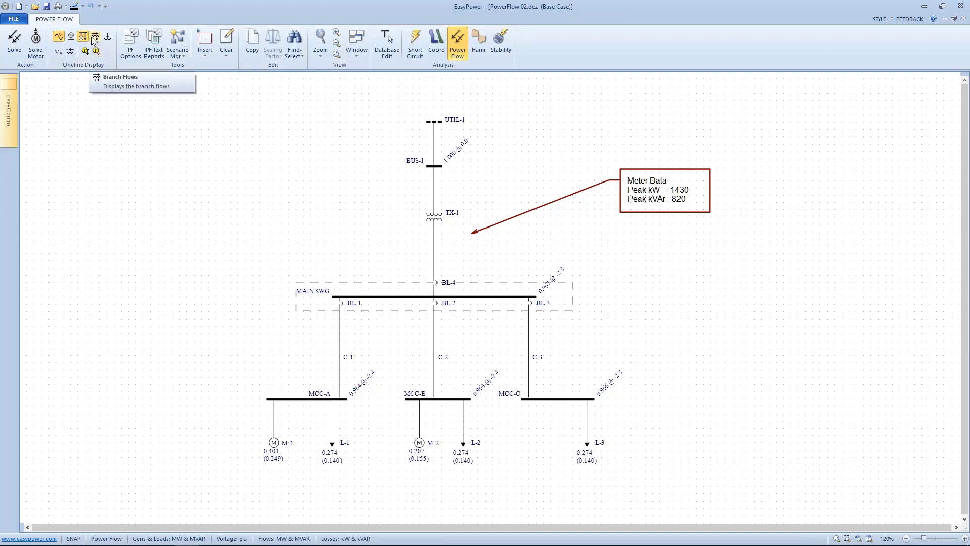
left_click(70, 38)
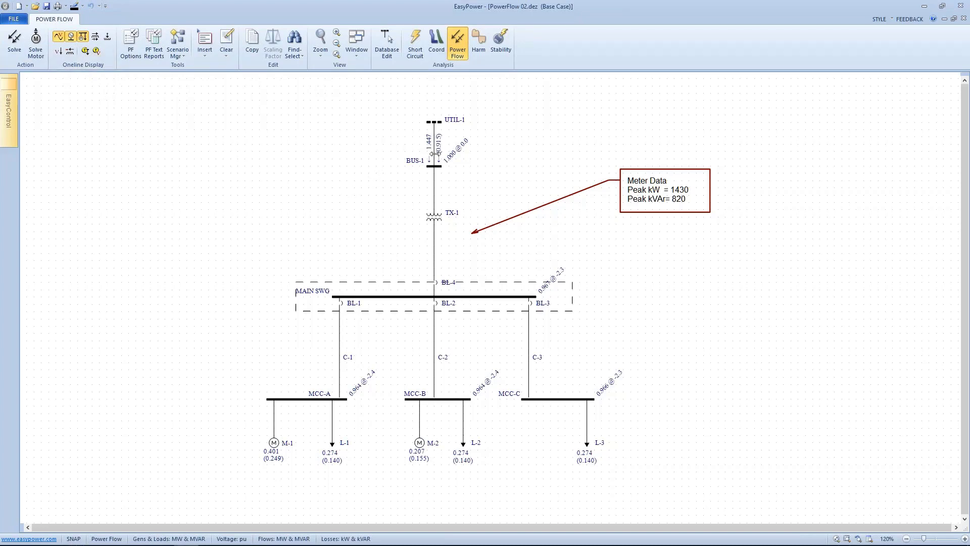
right_click(176, 158)
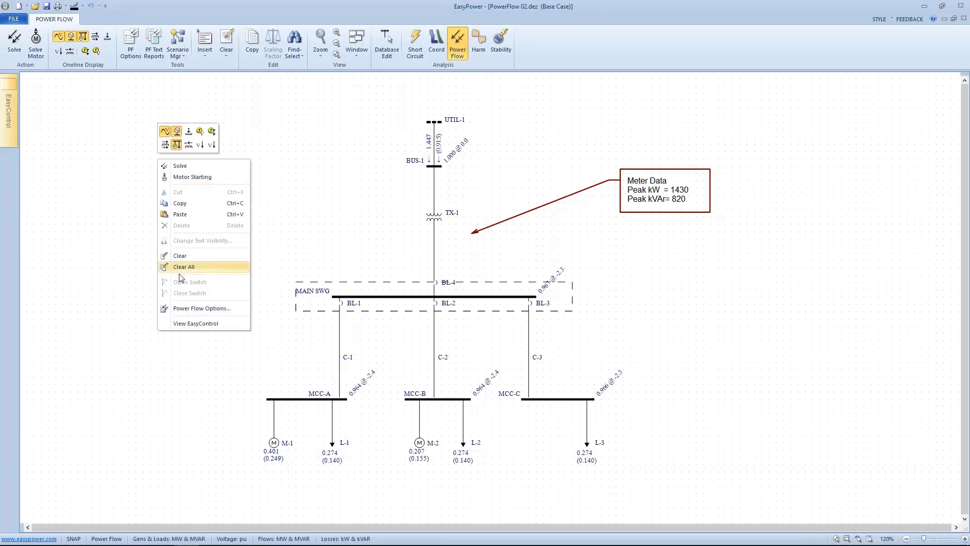
left_click(190, 309)
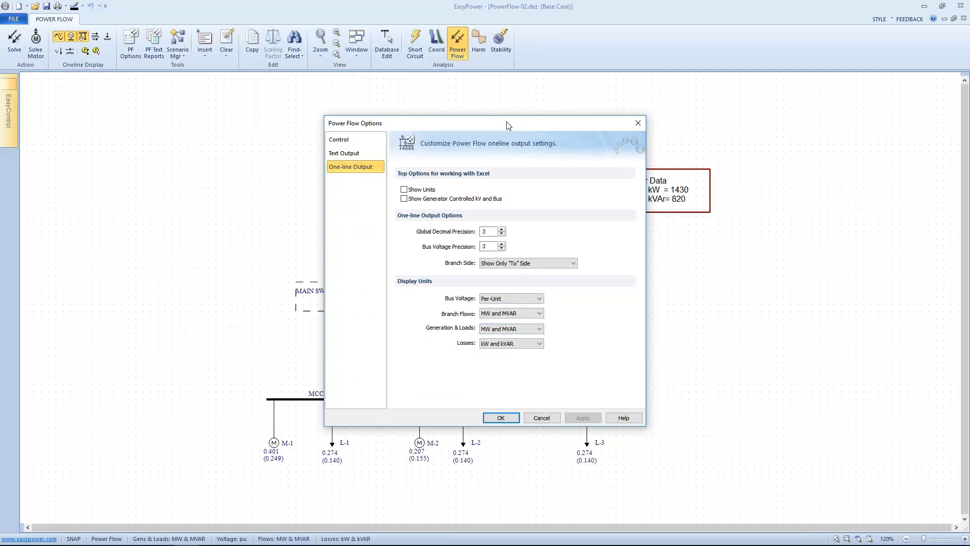
left_click_drag(506, 123, 750, 114)
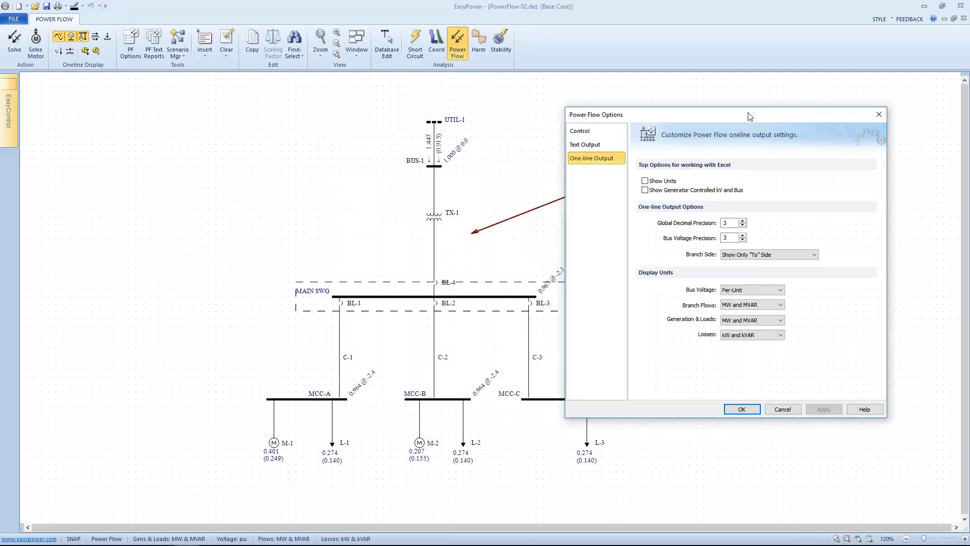
left_click(766, 320)
left_click(736, 335)
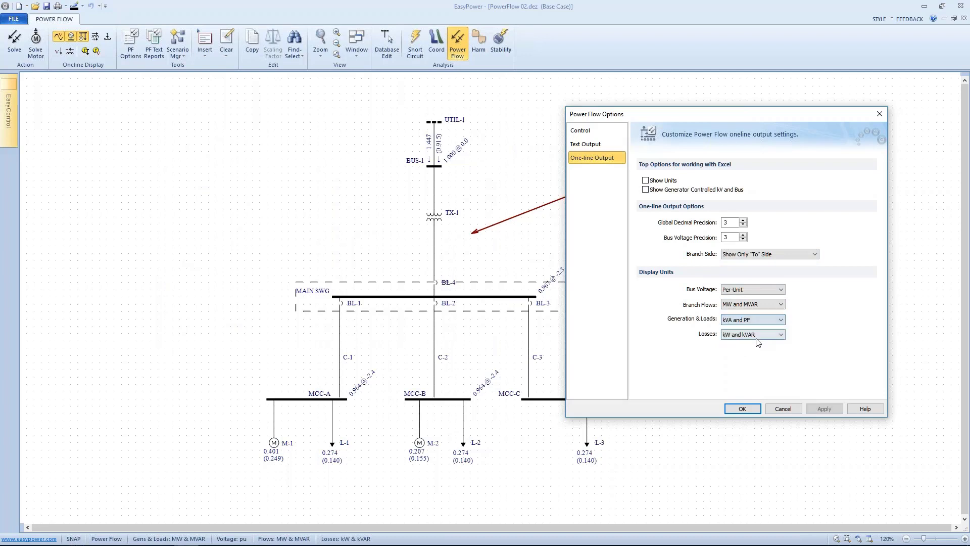
left_click(820, 409)
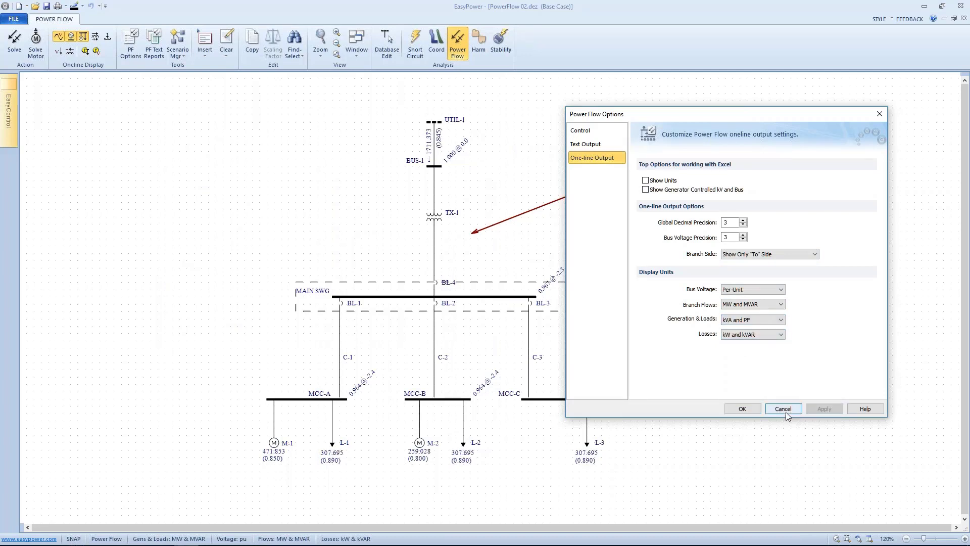
left_click(742, 409)
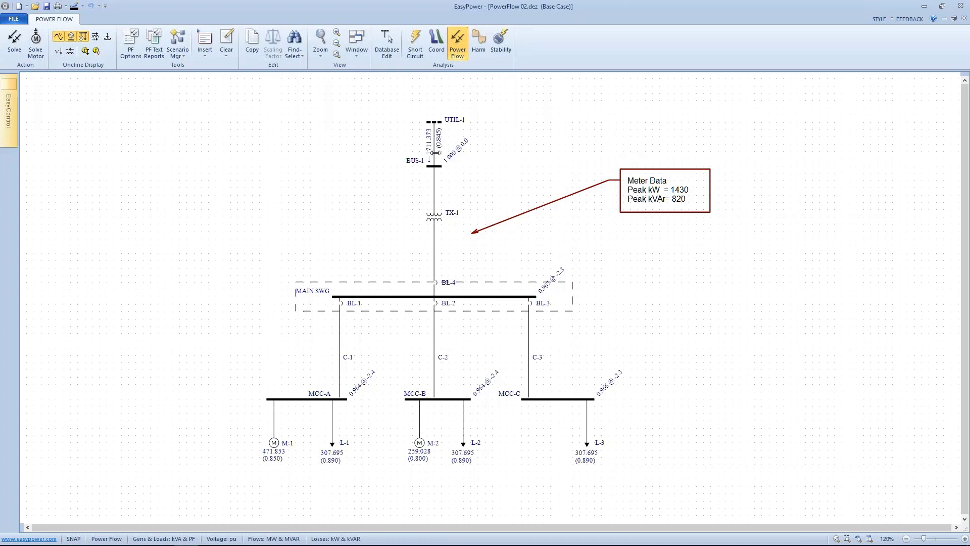
Step: Show flows and voltage drops on all branches, and move the drop labels beside cables C-1, C-2 and C-3
left_click(95, 38)
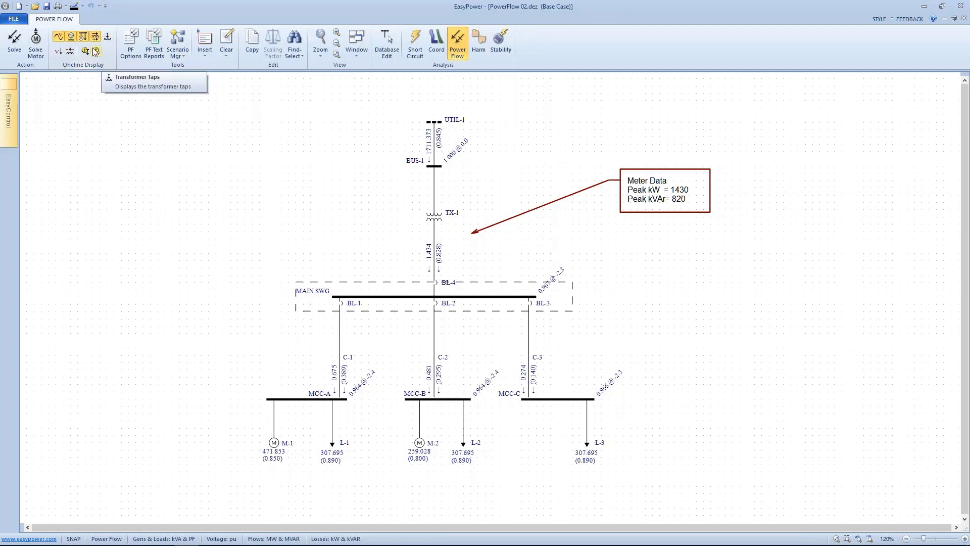
left_click(58, 51)
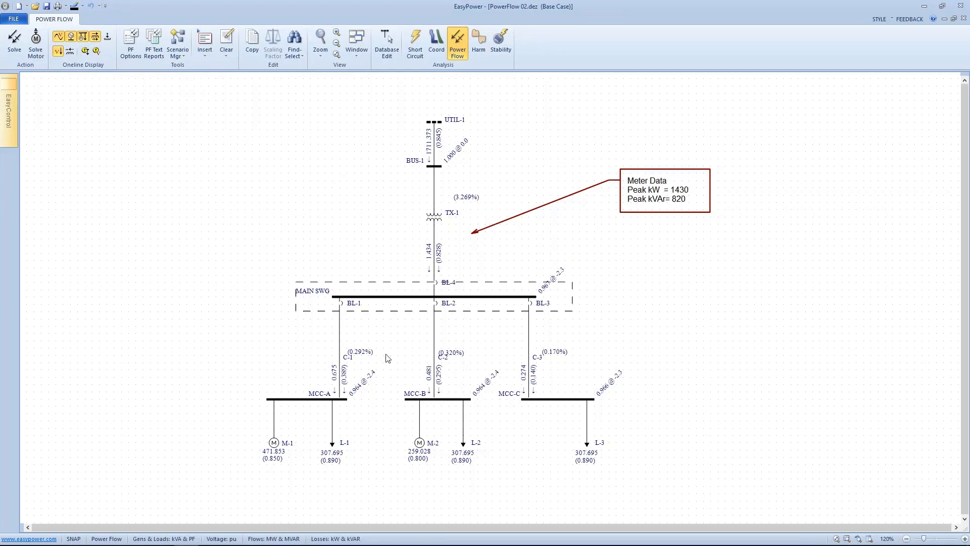
left_click_drag(371, 353, 370, 338)
left_click_drag(461, 355, 462, 349)
left_click_drag(549, 354, 550, 347)
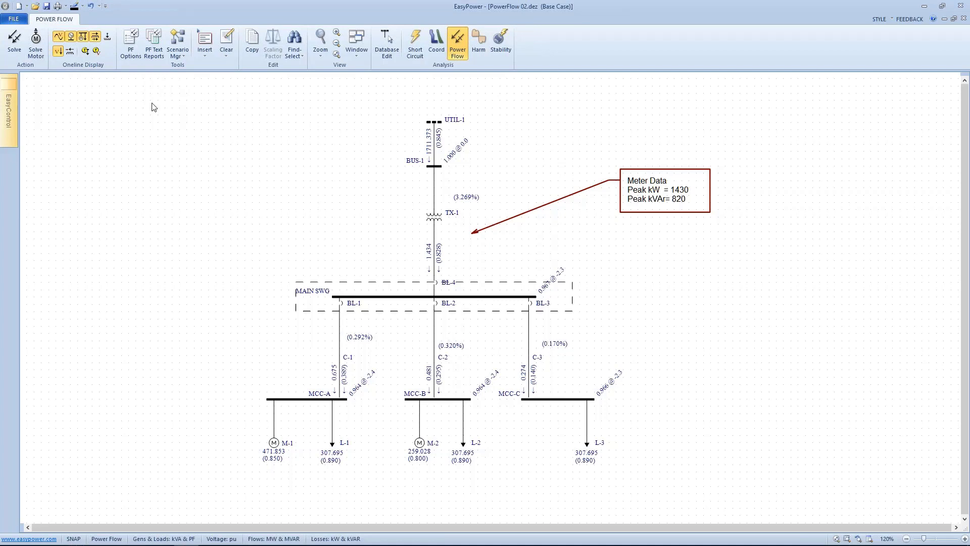
Step: Display branch losses on the one-line, then switch to showing overloaded branches
left_click(70, 52)
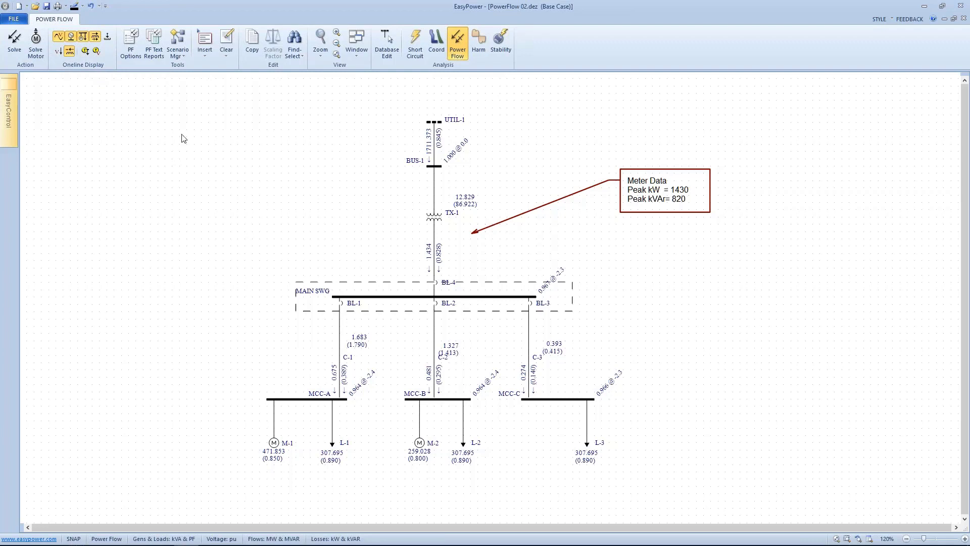
left_click(86, 50)
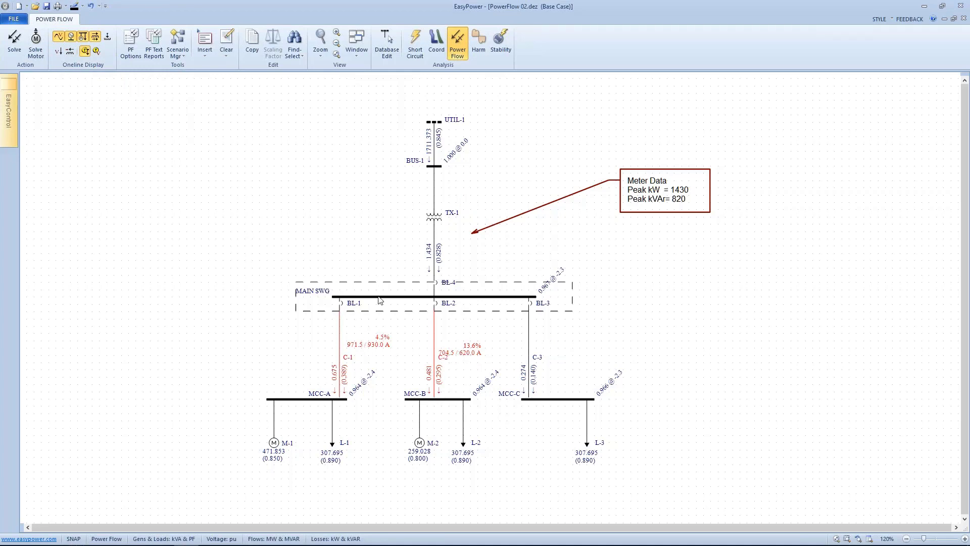
Step: Review the Power Flow control settings, close the options, and turn off the overload display
right_click(183, 188)
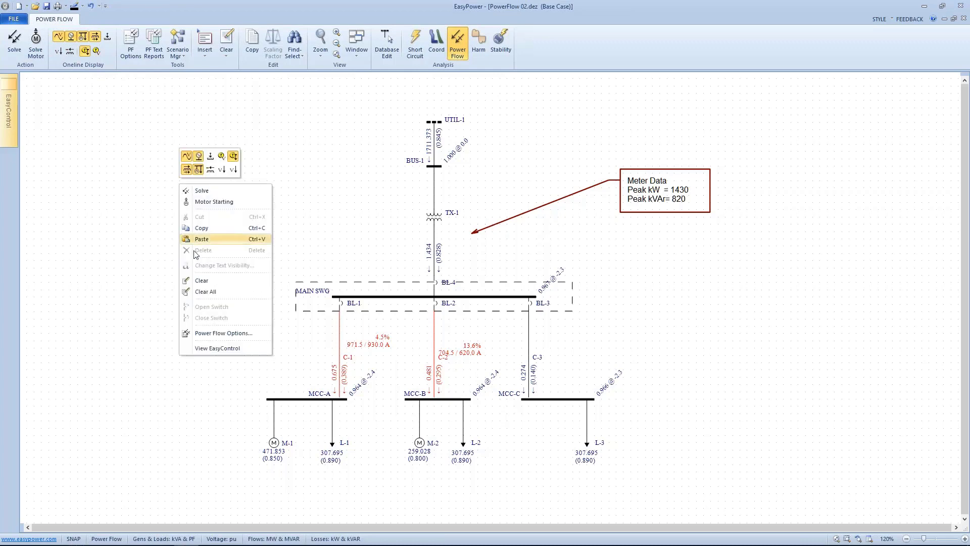
left_click(210, 333)
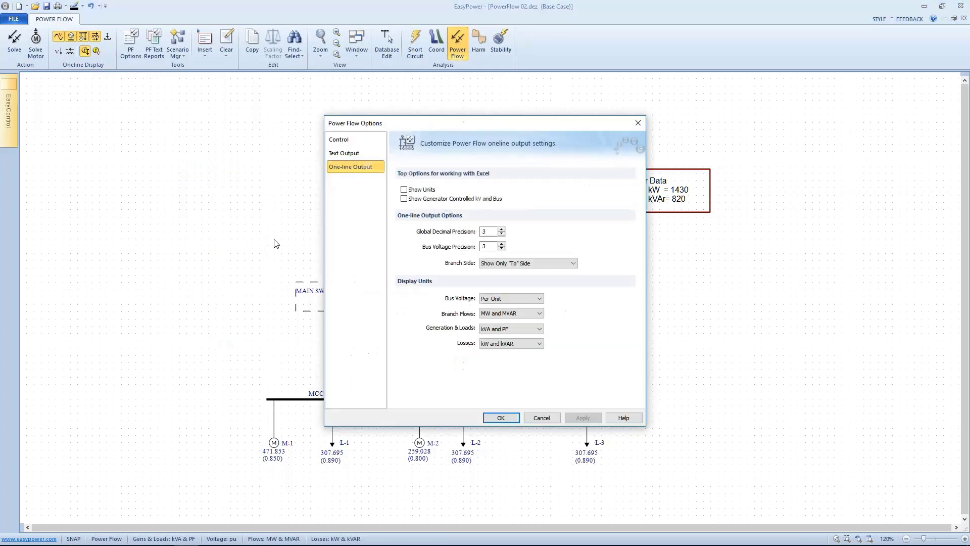
left_click_drag(402, 126, 587, 125)
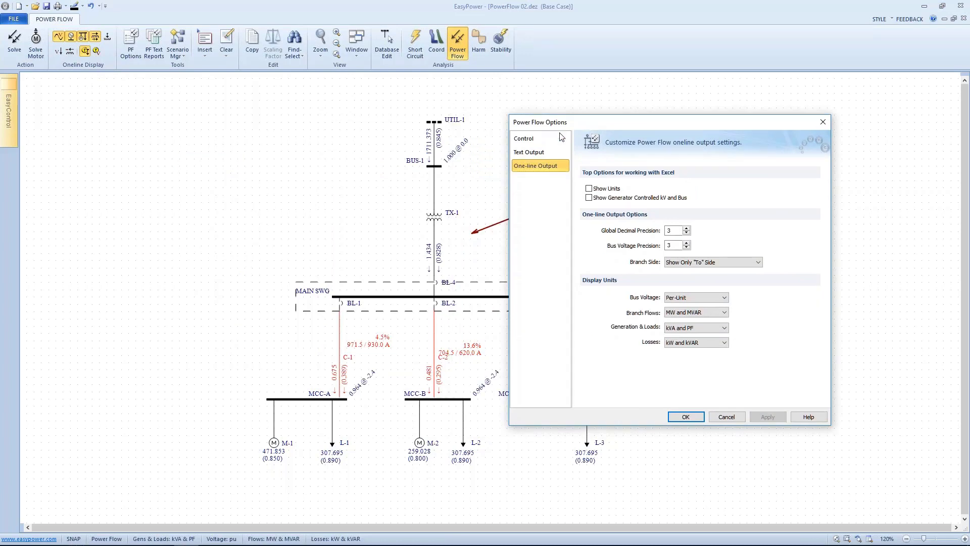
left_click(556, 138)
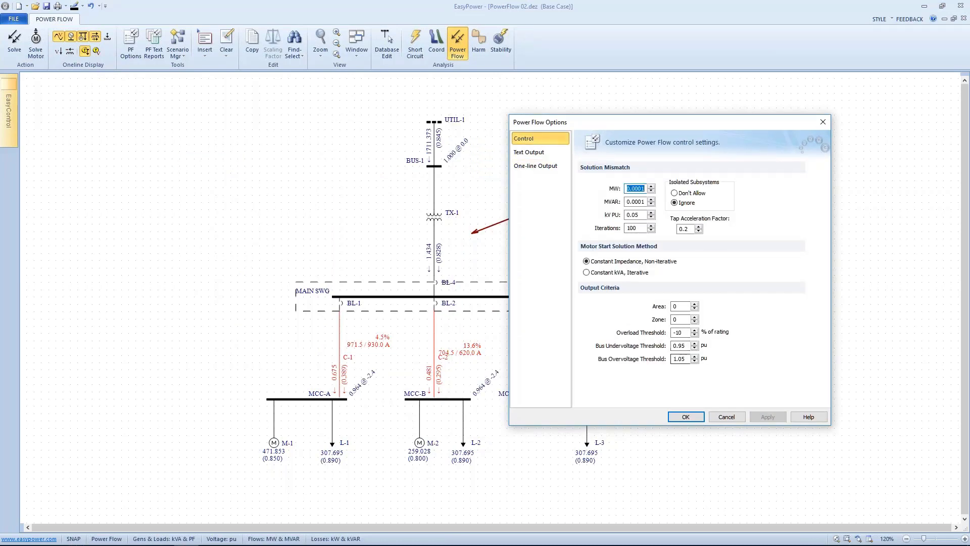
left_click(703, 418)
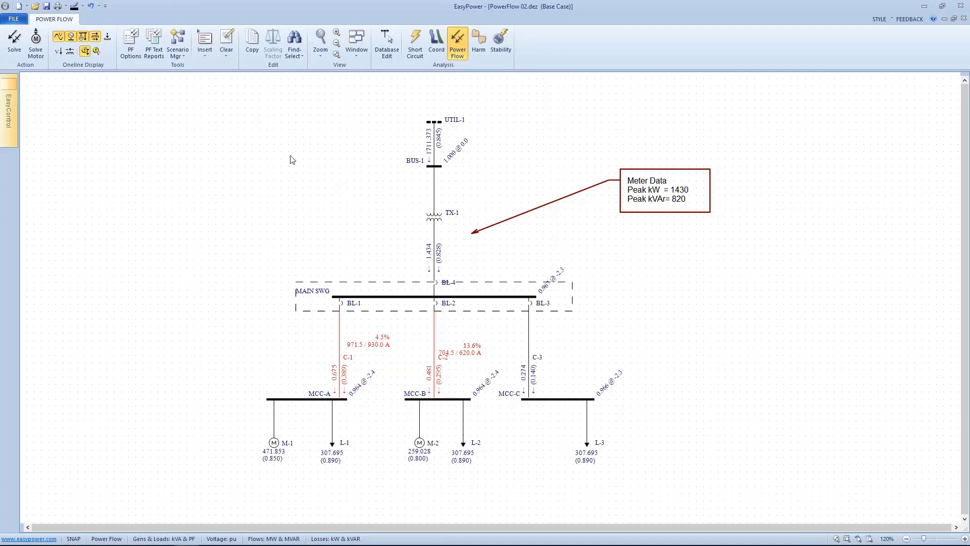
left_click(96, 50)
left_click(88, 53)
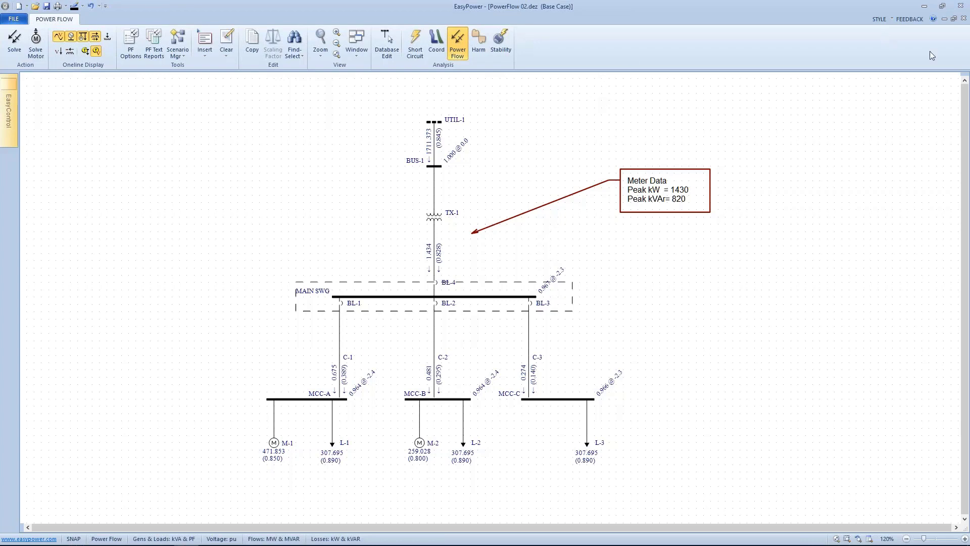
Step: Switch to the PowerPoint presentation and advance to the next slide
mouse_move(162, 545)
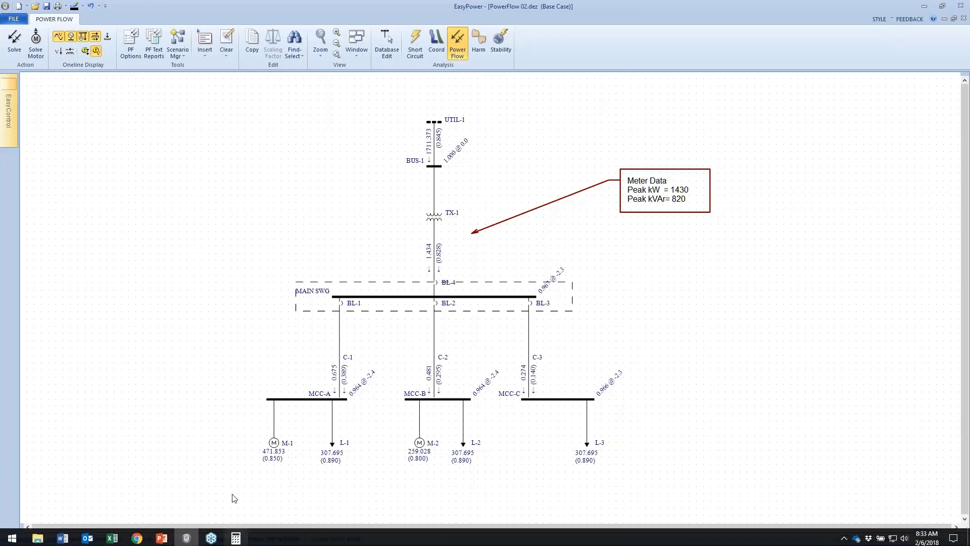
left_click(162, 535)
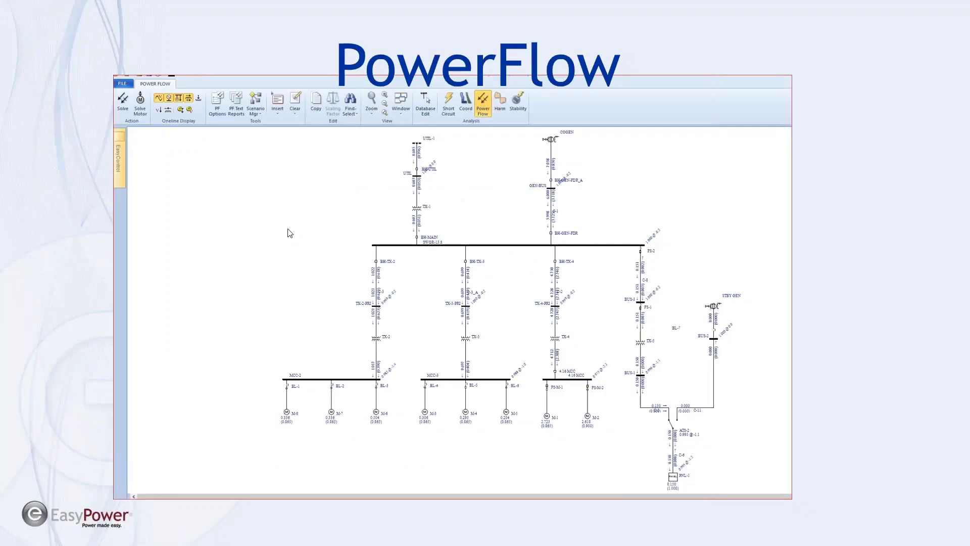
key("Right")
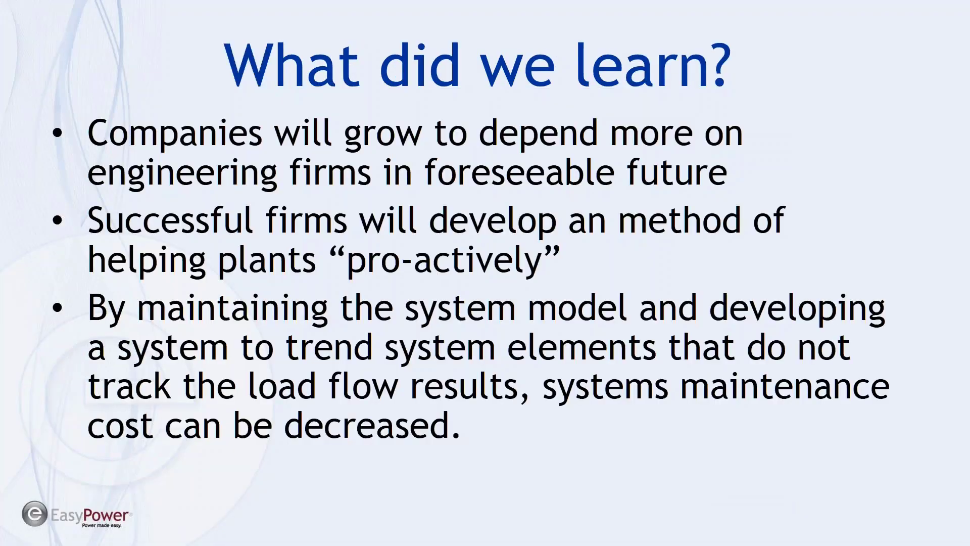